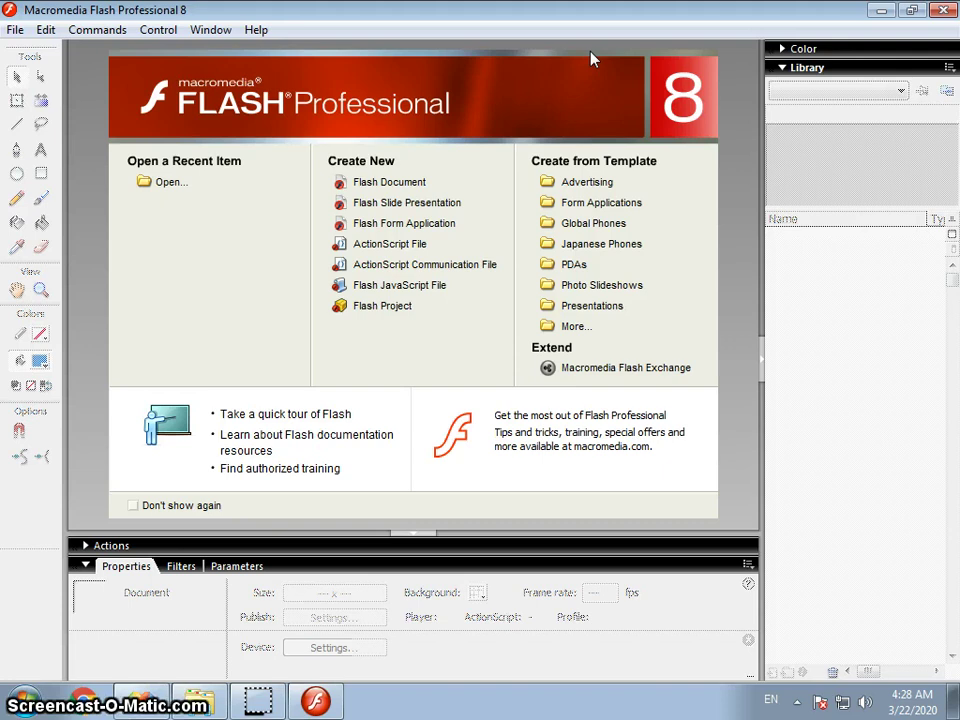
Create a new blank Flash document and hide the document properties so the whole stage shows
{"action": "left_click", "coordinate": [405, 182]}
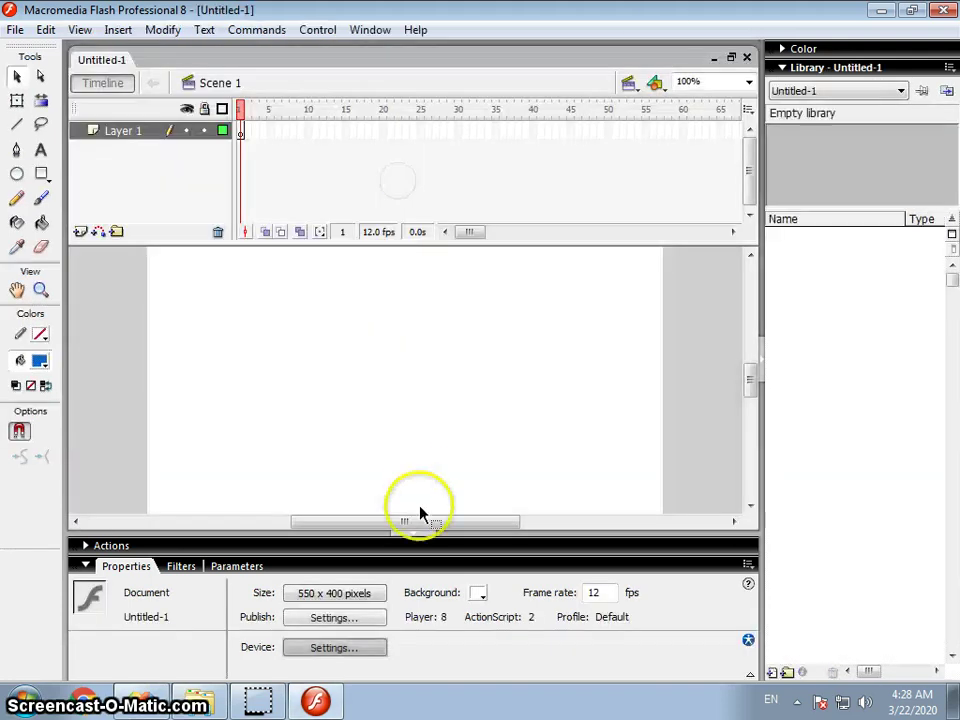
{"action": "left_click", "coordinate": [401, 534]}
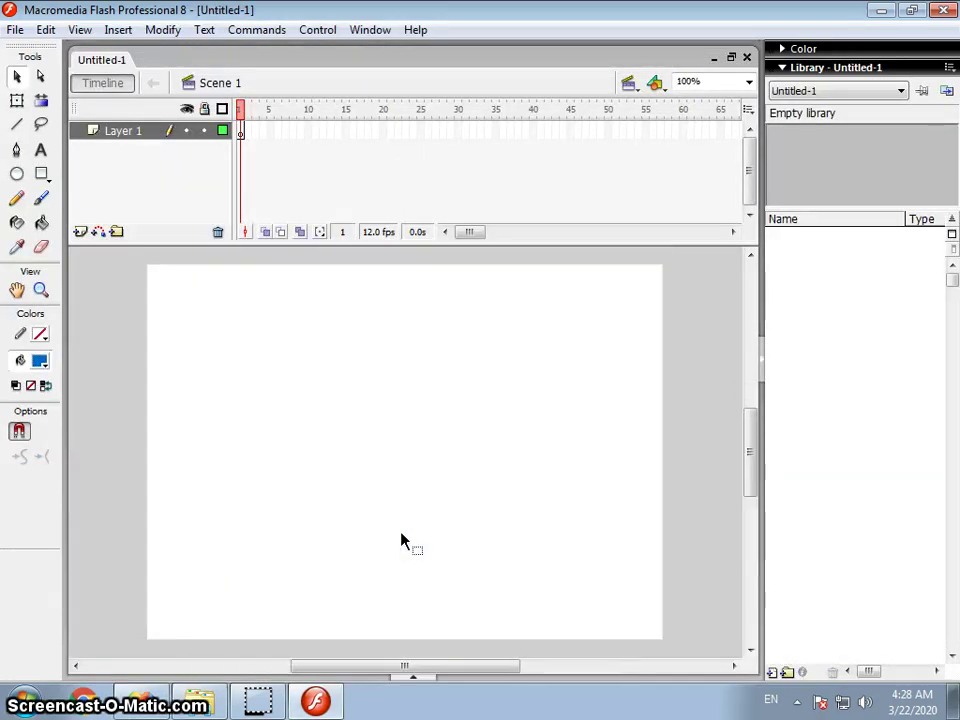
Draw a large wide oval with no stroke and a red-to-black radial gradient fill, and center it on the stage
{"action": "left_click", "coordinate": [40, 334]}
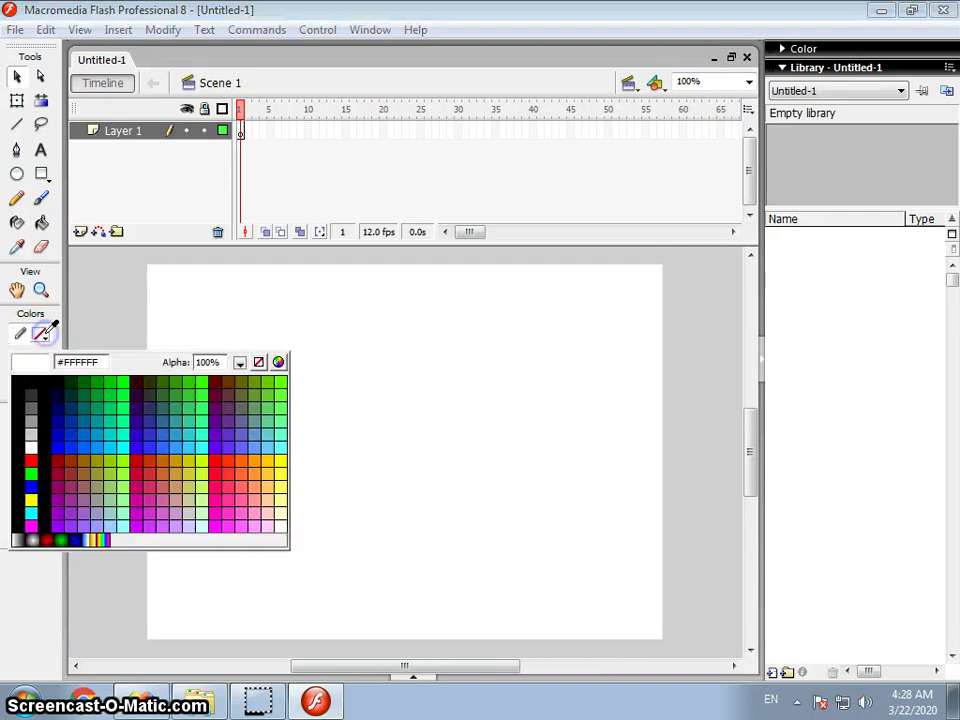
{"action": "left_click", "coordinate": [253, 361]}
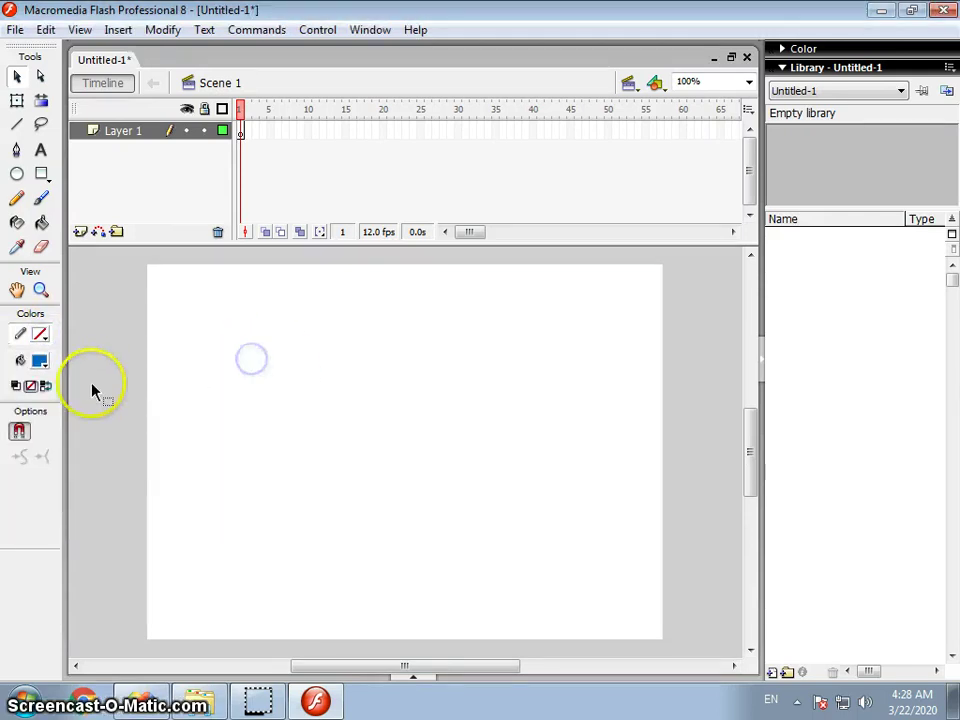
{"action": "left_click", "coordinate": [40, 361]}
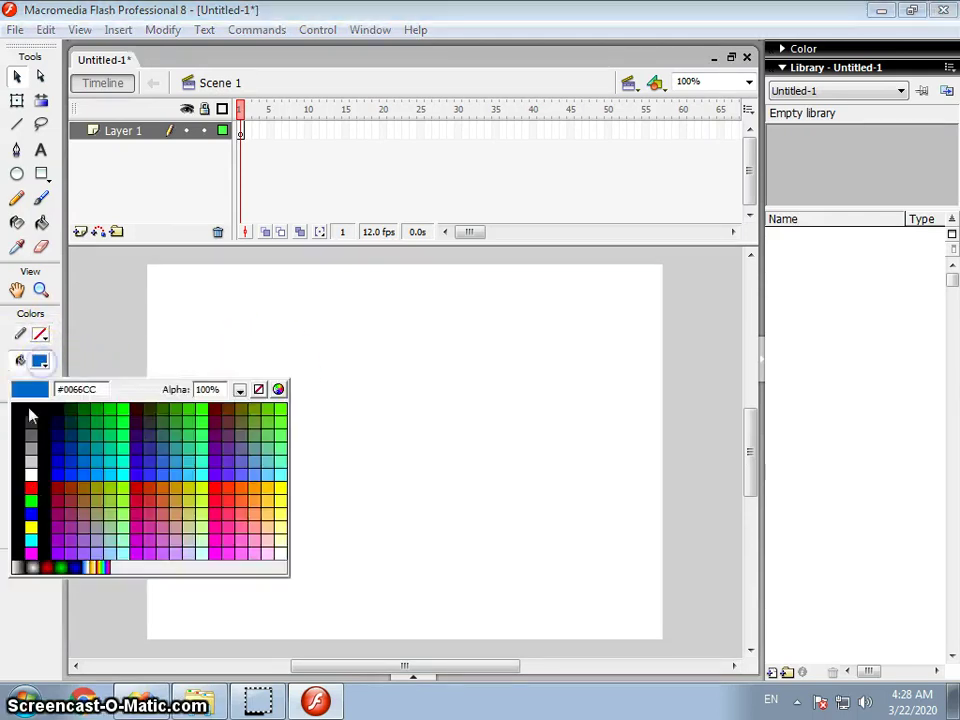
{"action": "left_click", "coordinate": [46, 567]}
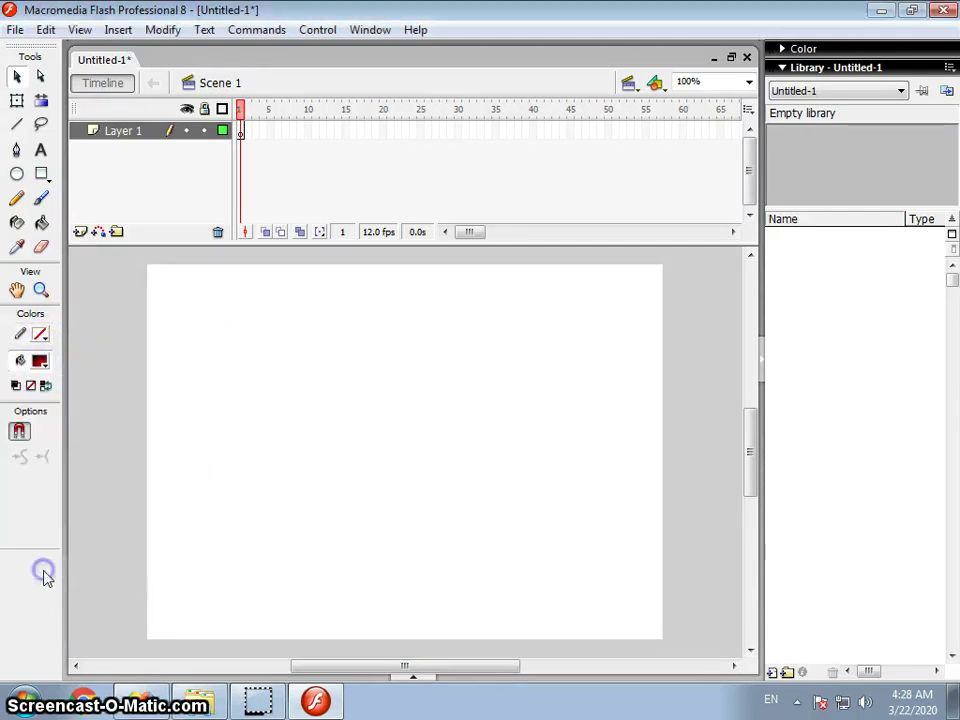
{"action": "left_click", "coordinate": [17, 176]}
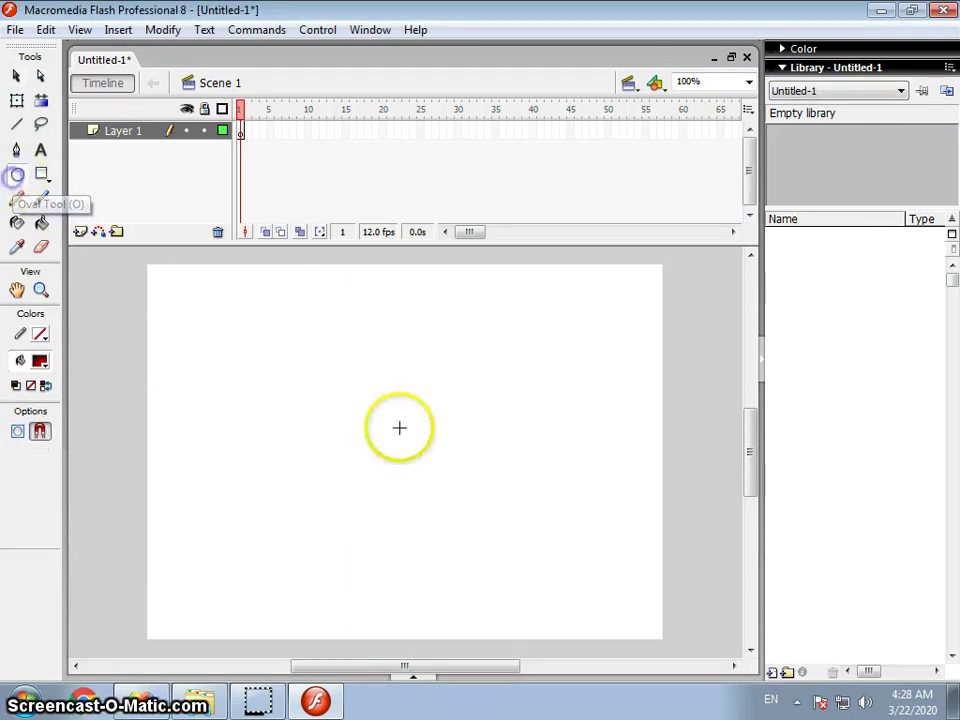
{"action": "left_click_drag", "start_coordinate": [180, 358], "coordinate": [639, 575]}
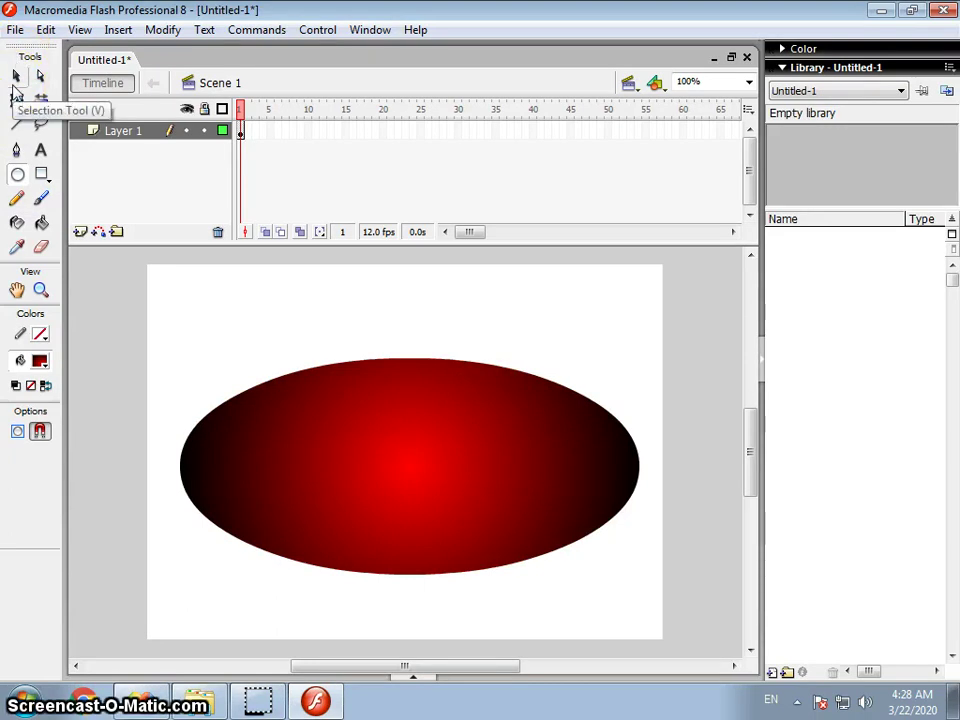
{"action": "left_click", "coordinate": [16, 77]}
{"action": "left_click_drag", "start_coordinate": [497, 516], "coordinate": [470, 485]}
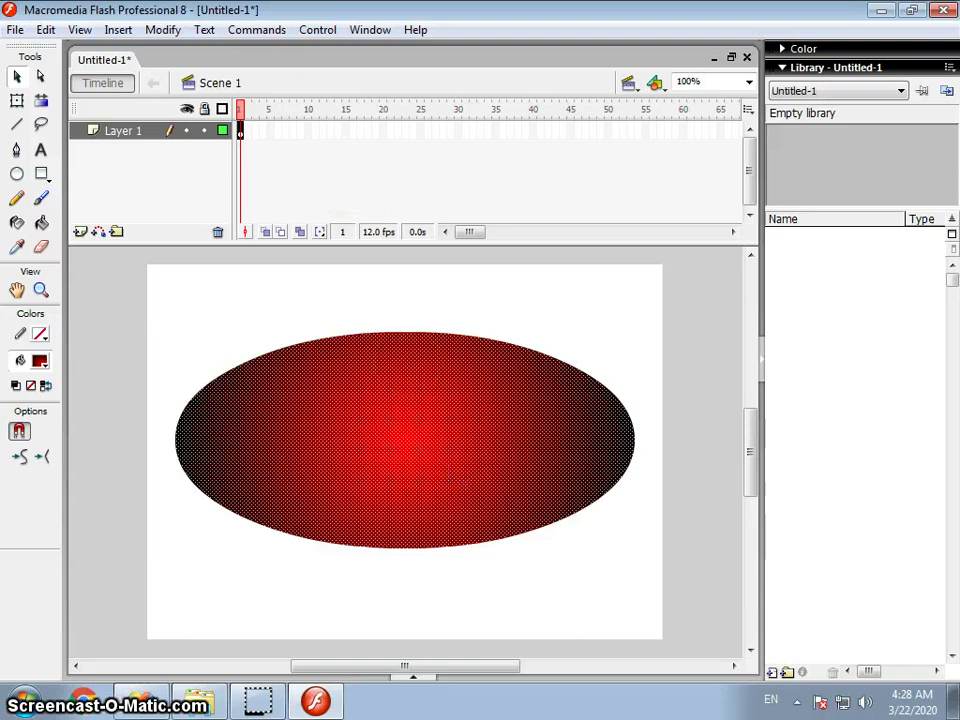
Convert the red oval to a symbol named BUTTON with the Button type
{"action": "left_click", "coordinate": [160, 30]}
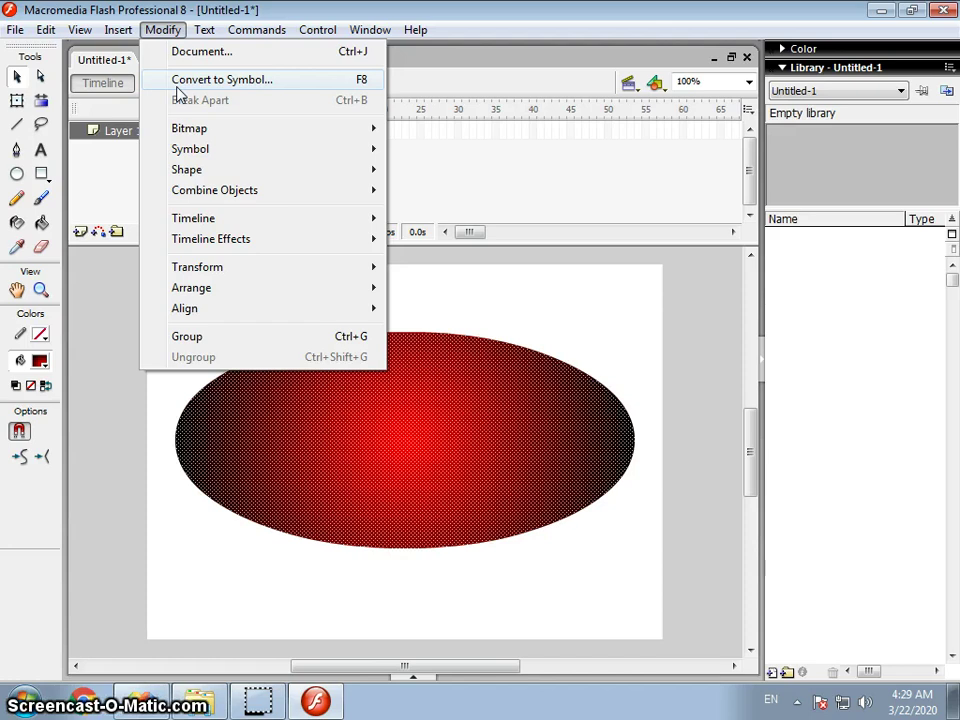
{"action": "left_click", "coordinate": [256, 82]}
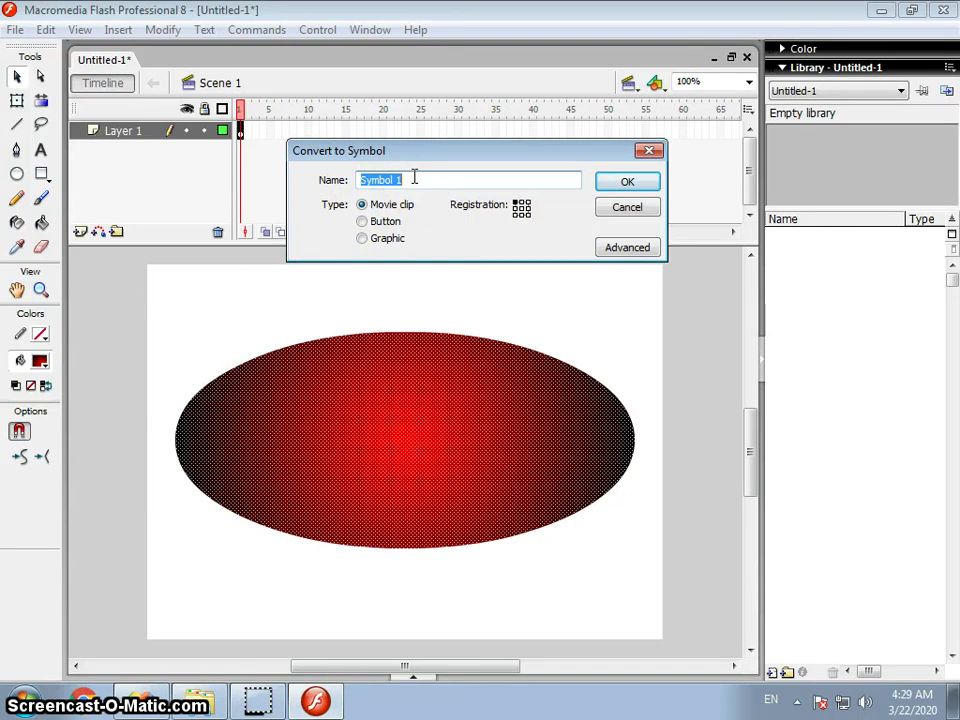
{"action": "type", "text": "BUTTON"}
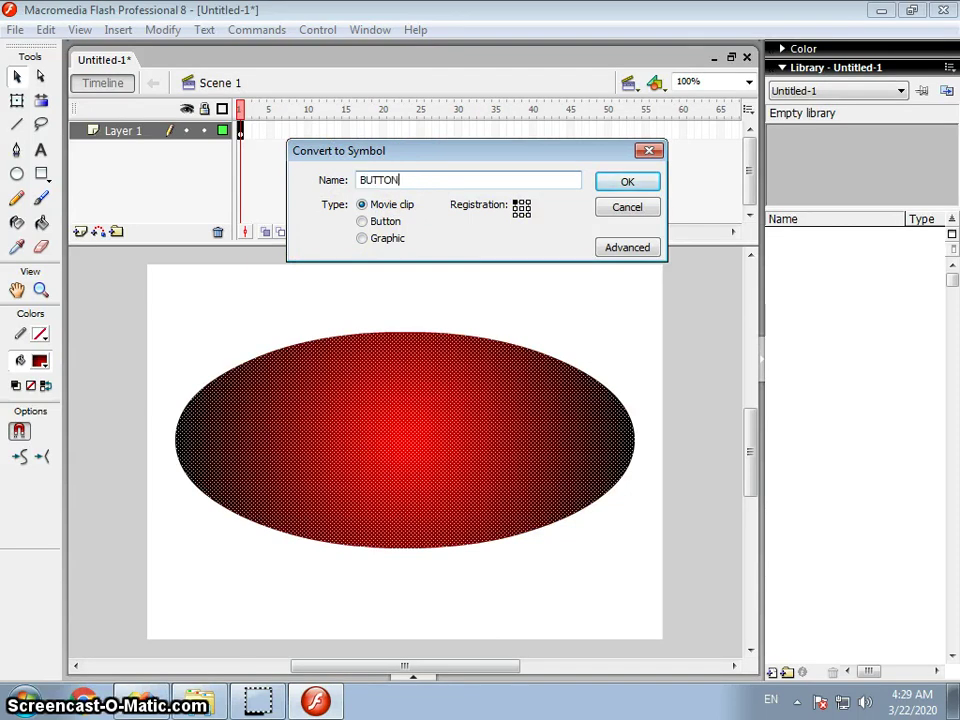
{"action": "left_click", "coordinate": [364, 222]}
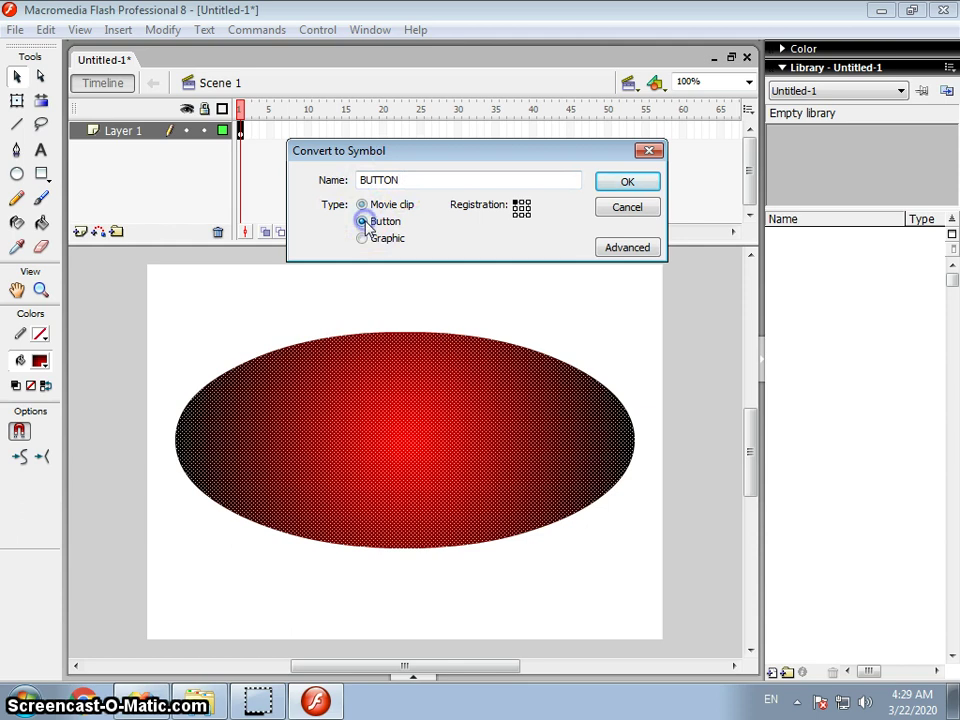
{"action": "left_click", "coordinate": [627, 183]}
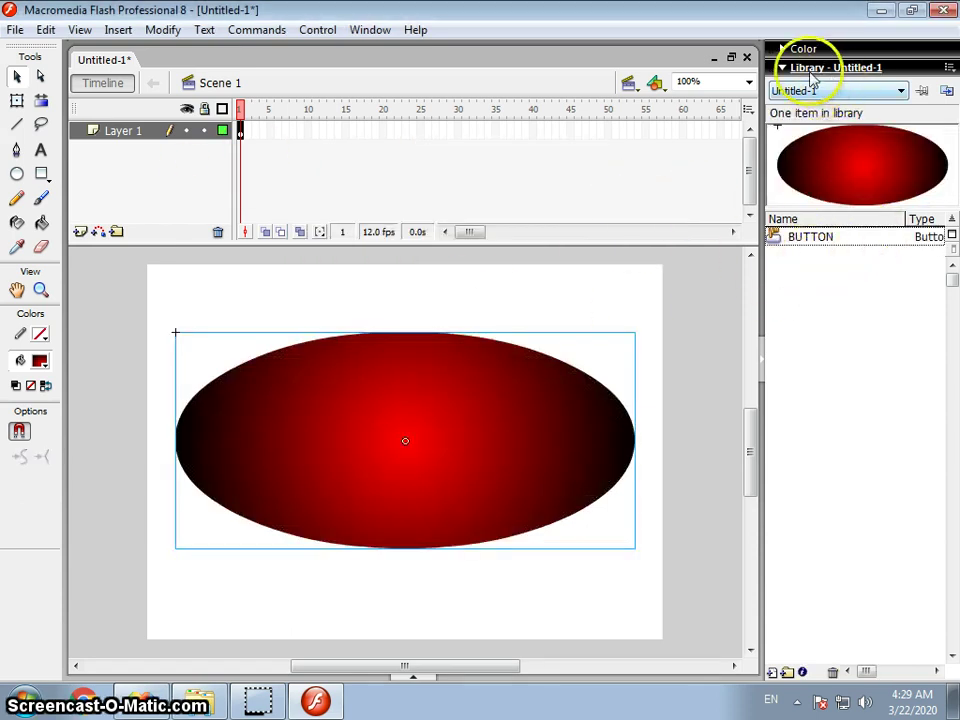
Open the BUTTON symbol for editing from the stage and select its Up frame
{"action": "left_click", "coordinate": [381, 31]}
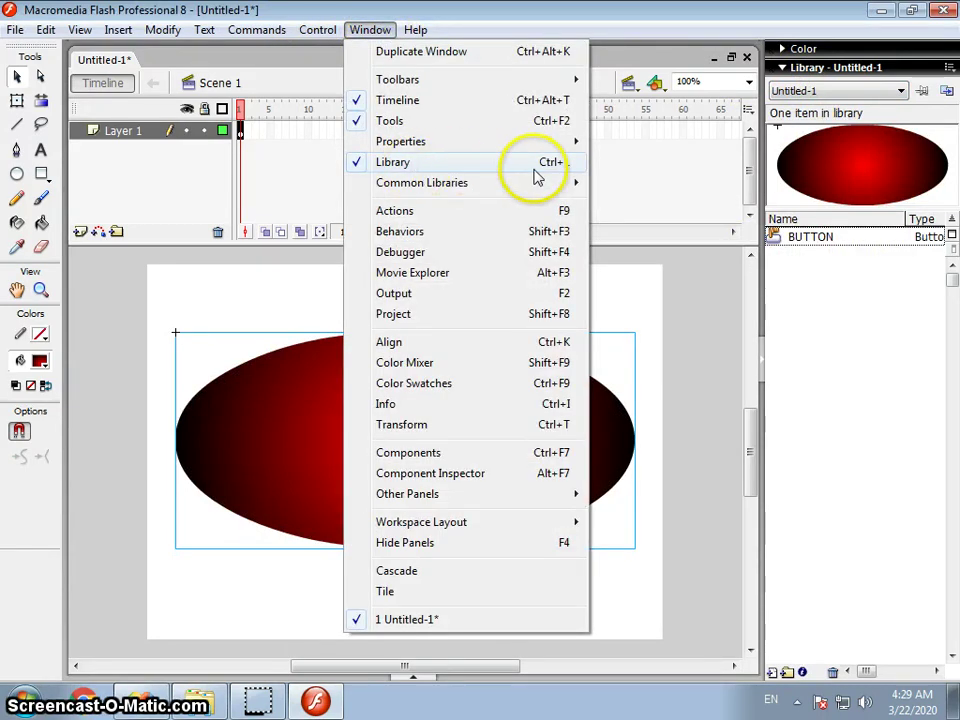
{"action": "left_click", "coordinate": [879, 236]}
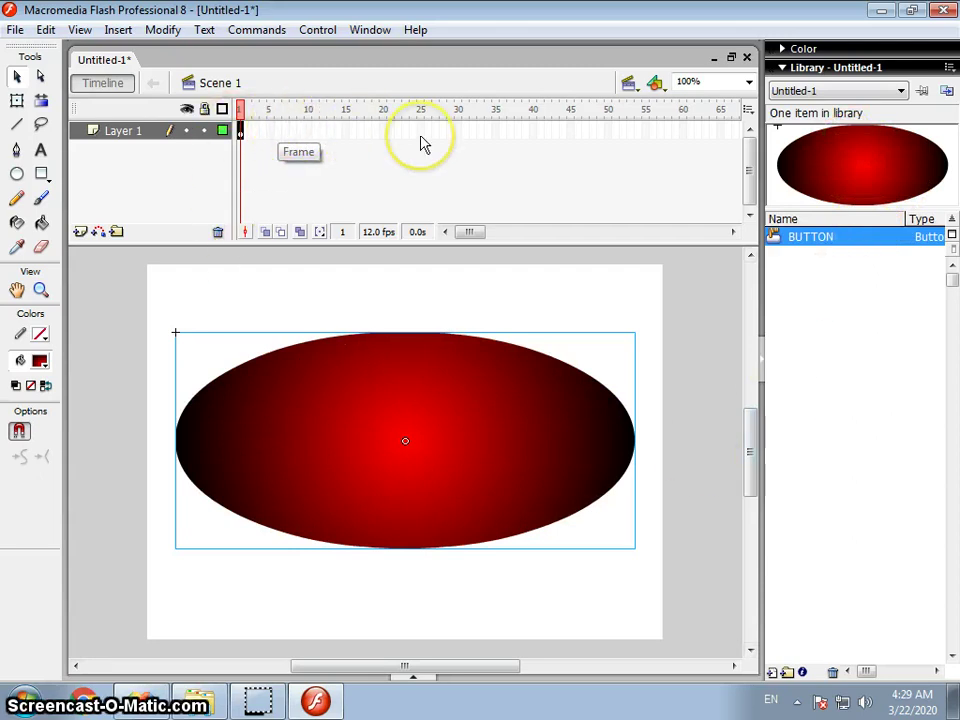
{"action": "double_click", "coordinate": [455, 398]}
{"action": "left_click", "coordinate": [251, 129]}
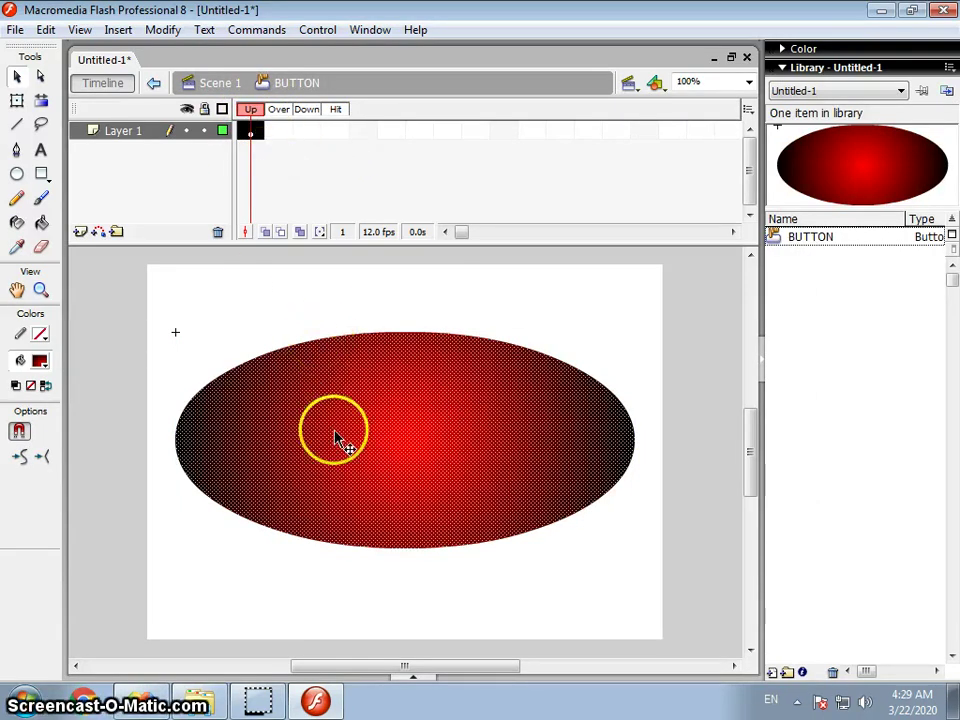
Insert a keyframe in the Over state and fill its oval with the green radial gradient
{"action": "left_click", "coordinate": [283, 132]}
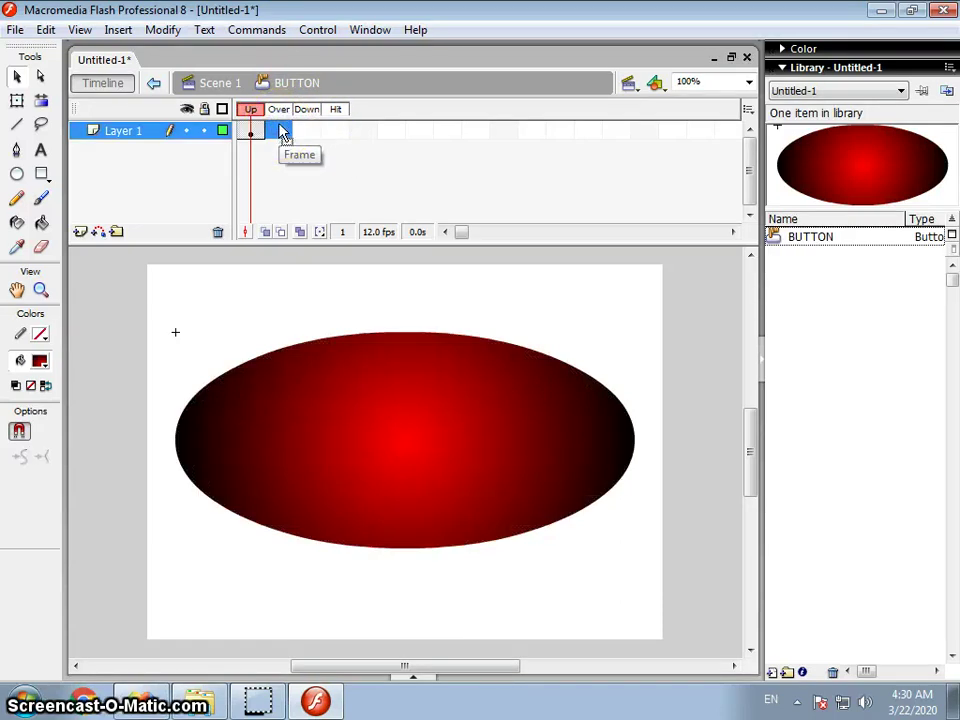
{"action": "key", "text": "F6"}
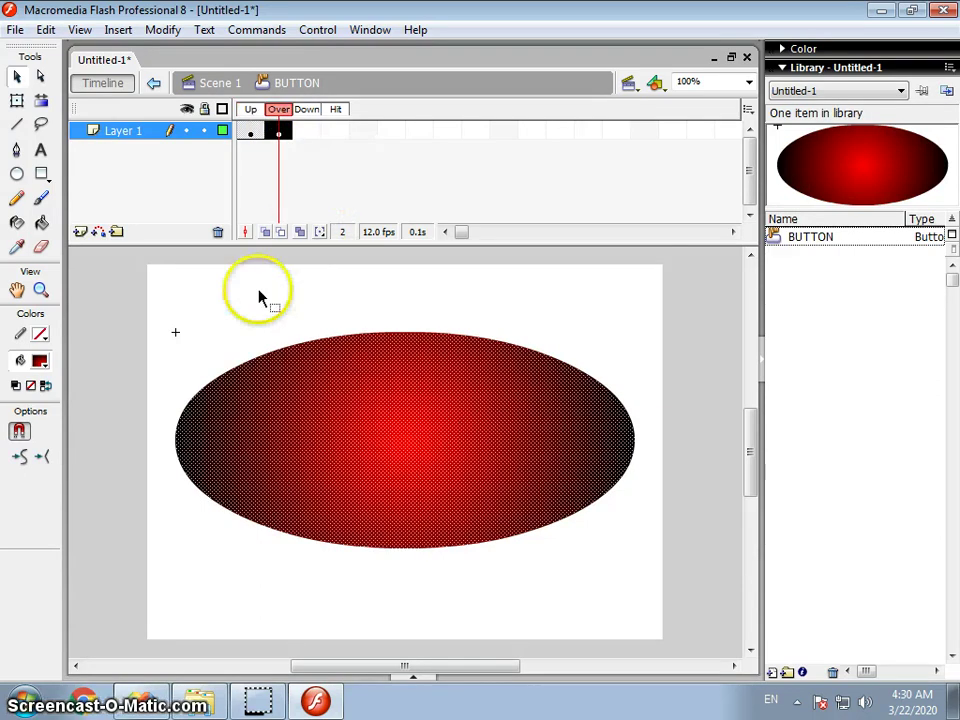
{"action": "left_click", "coordinate": [40, 361]}
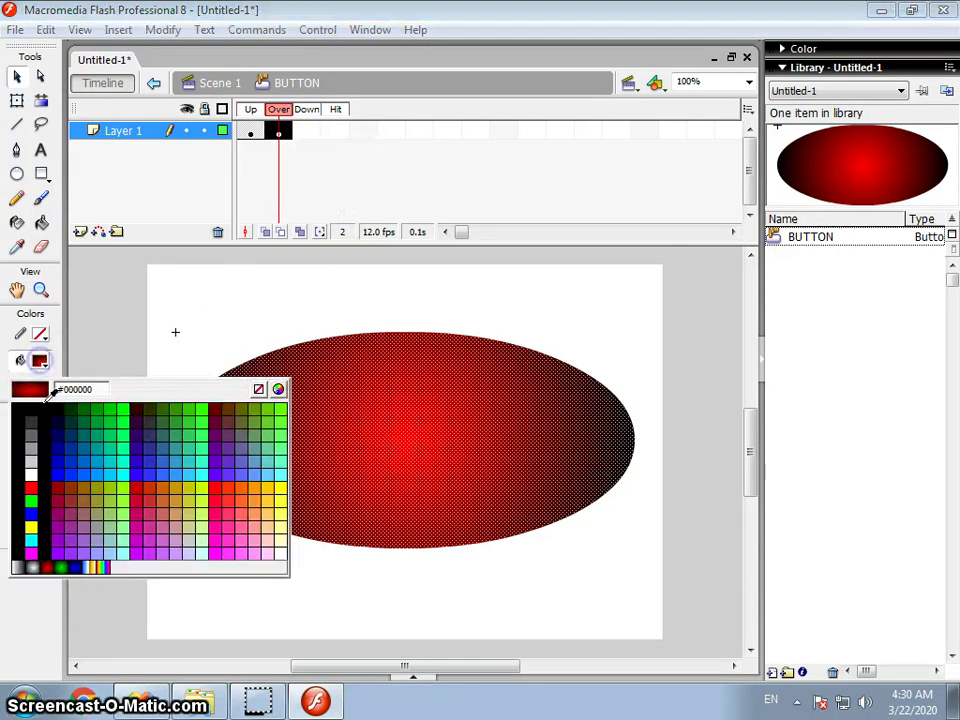
{"action": "left_click", "coordinate": [62, 567]}
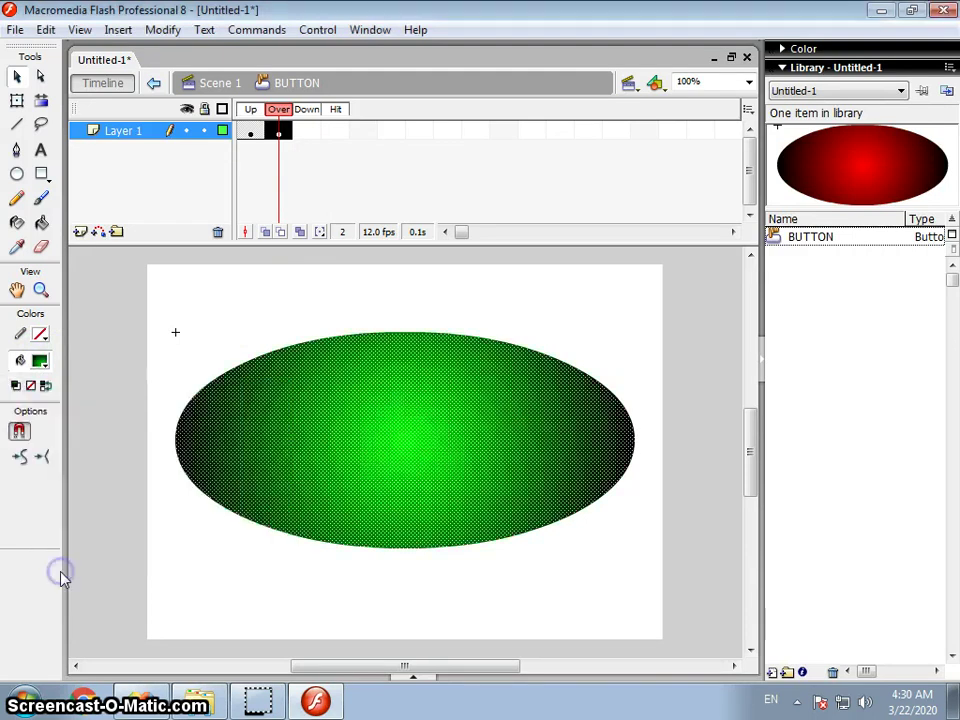
Insert a keyframe in the Down state and fill its oval with the blue radial gradient
{"action": "left_click", "coordinate": [310, 140]}
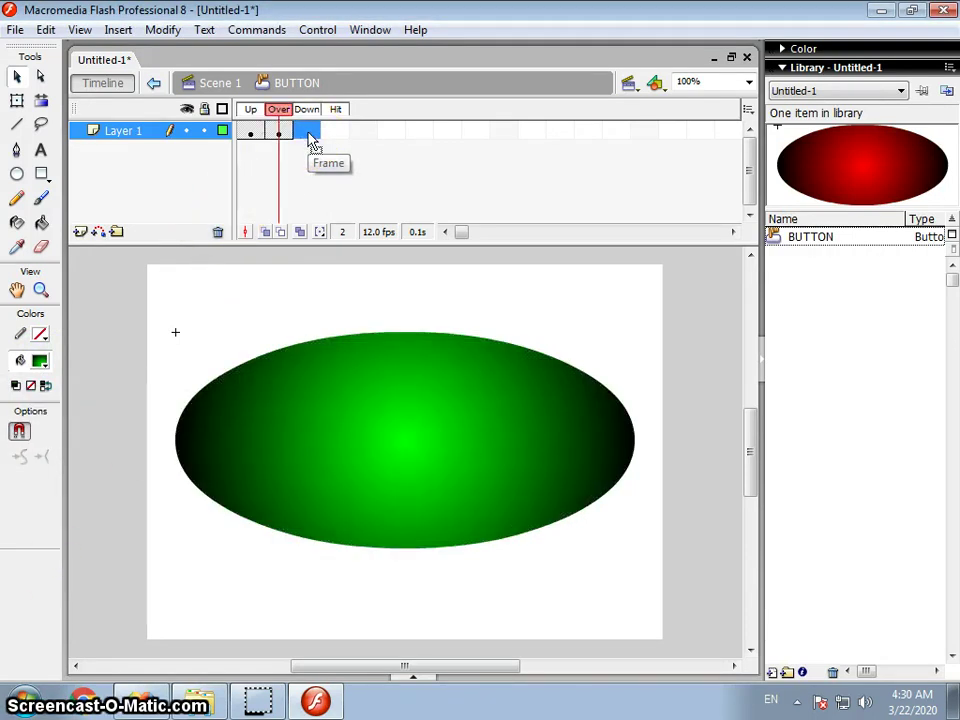
{"action": "key", "text": "F6"}
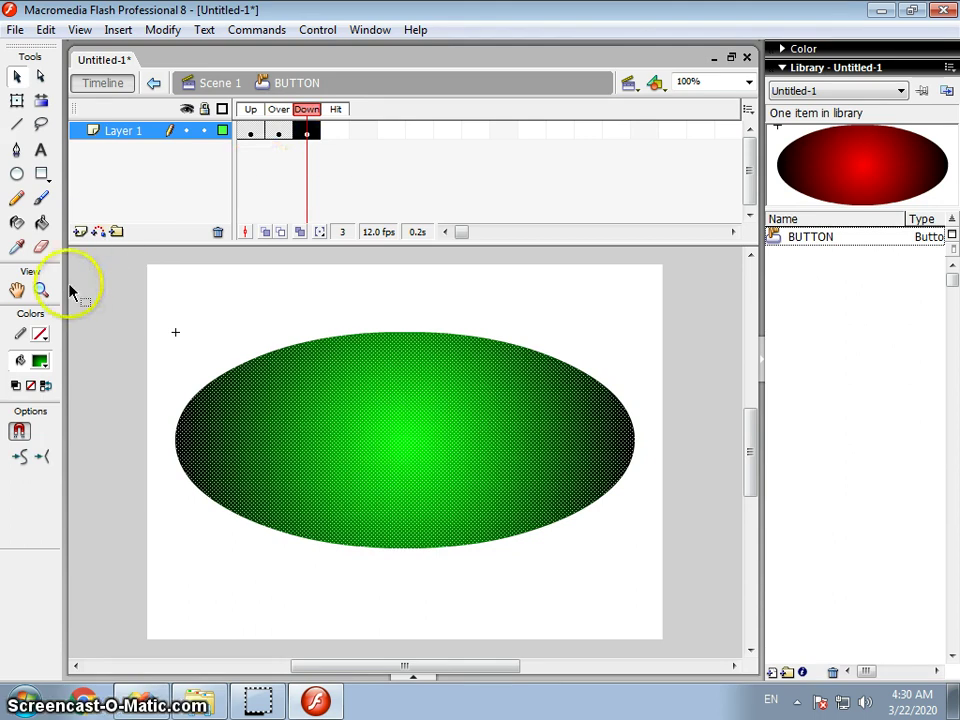
{"action": "left_click", "coordinate": [40, 361]}
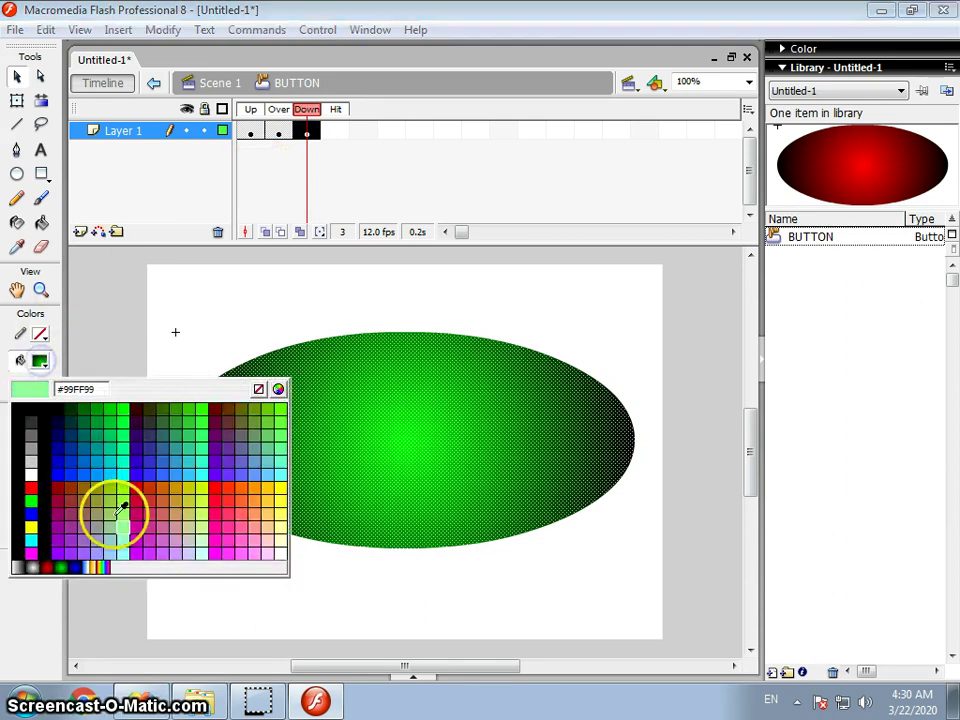
{"action": "left_click", "coordinate": [76, 566]}
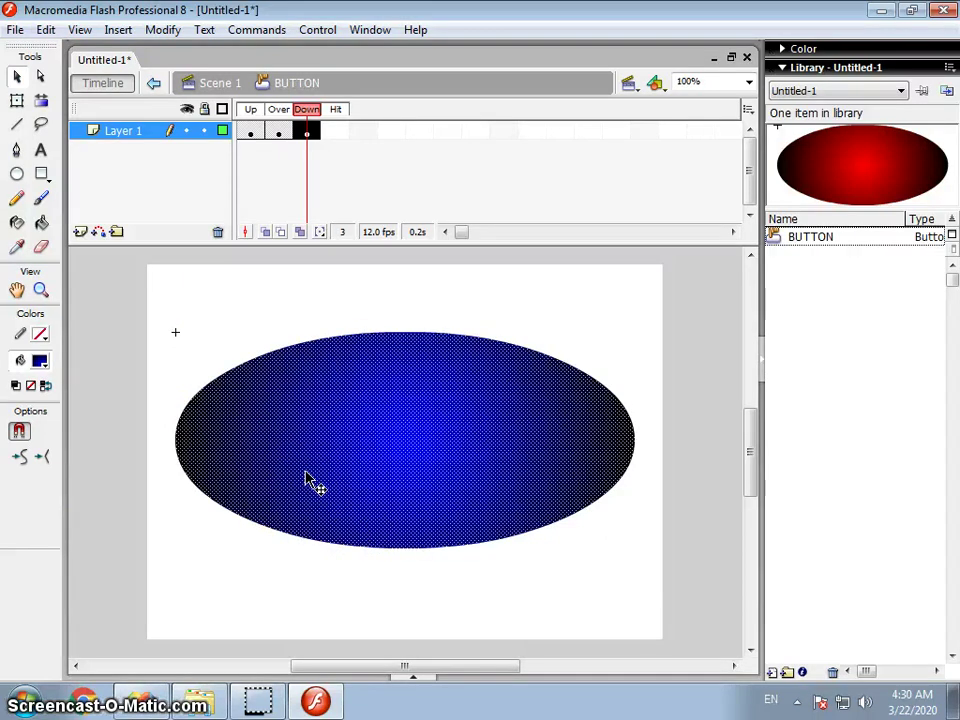
{"action": "left_click", "coordinate": [534, 441]}
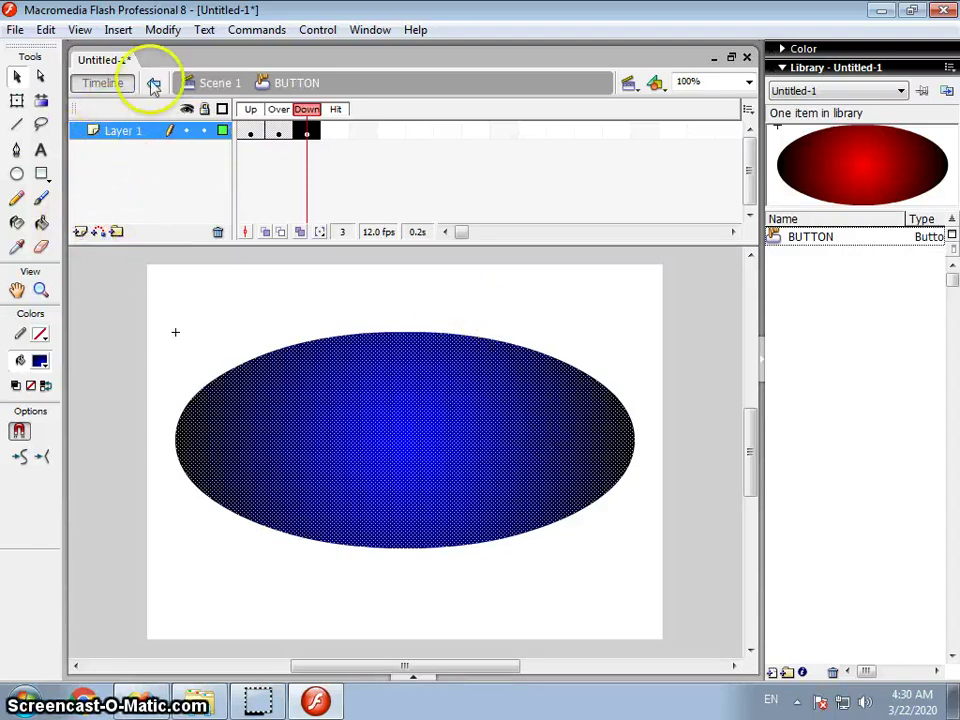
Add a new layer above the oval's layer in the button symbol and select its Up frame
{"action": "left_click", "coordinate": [80, 233]}
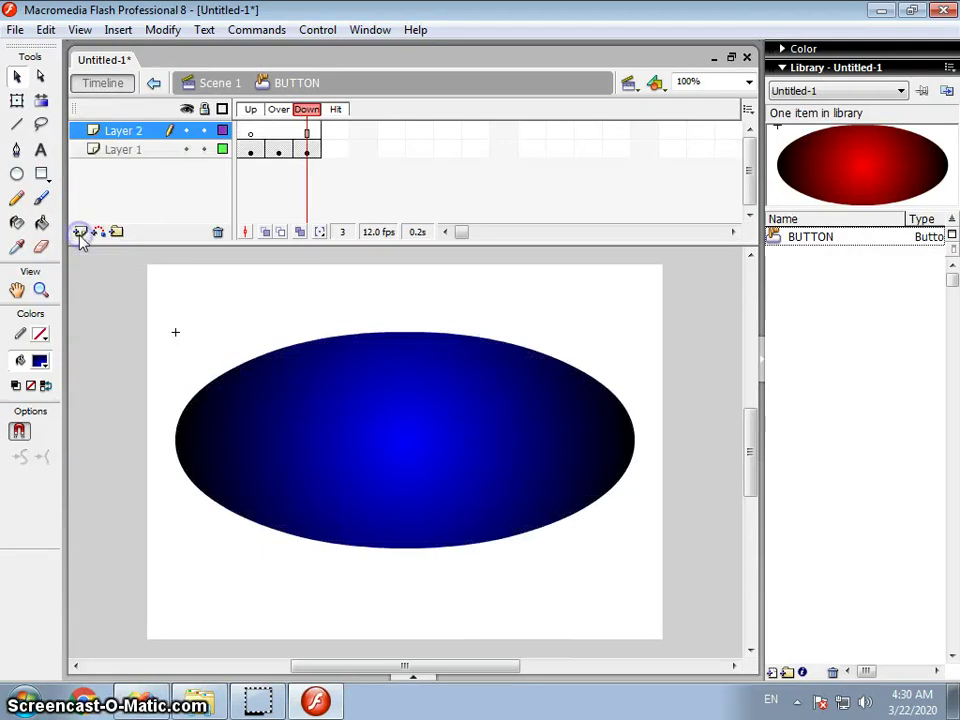
{"action": "left_click", "coordinate": [142, 138]}
{"action": "left_click", "coordinate": [255, 138]}
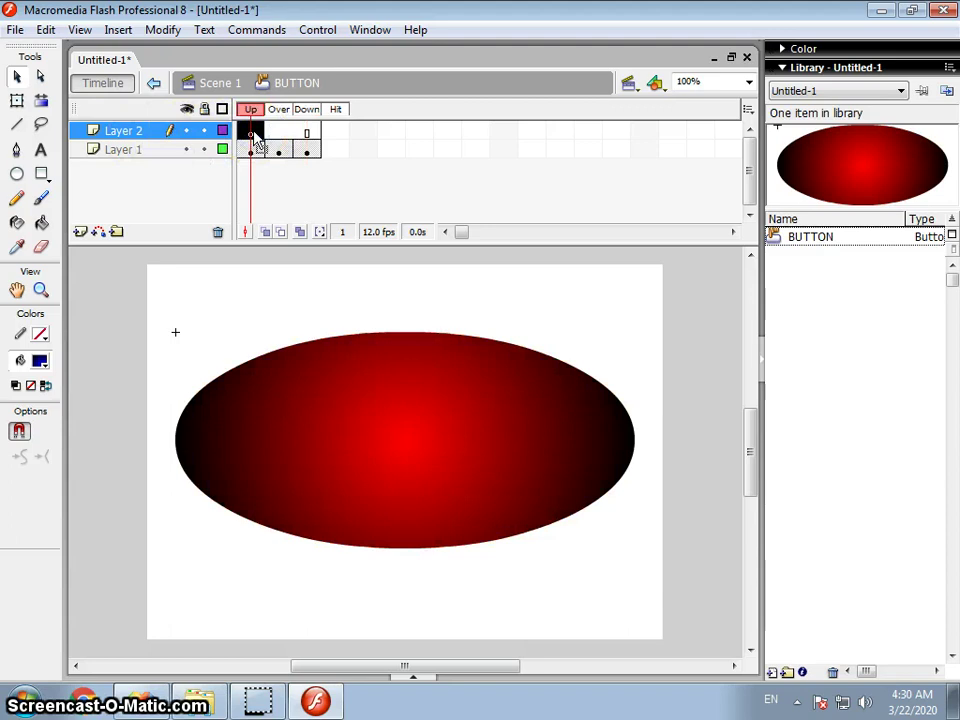
Add the yellow text INTRA on the left part of the oval in the new layer
{"action": "left_click", "coordinate": [41, 360]}
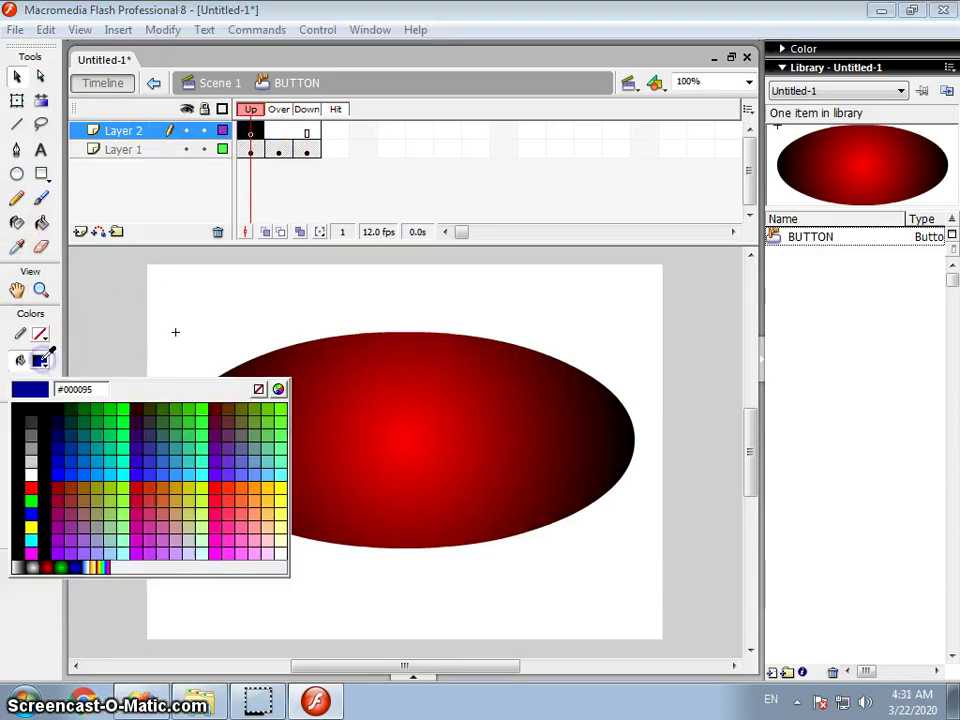
{"action": "left_click", "coordinate": [32, 524]}
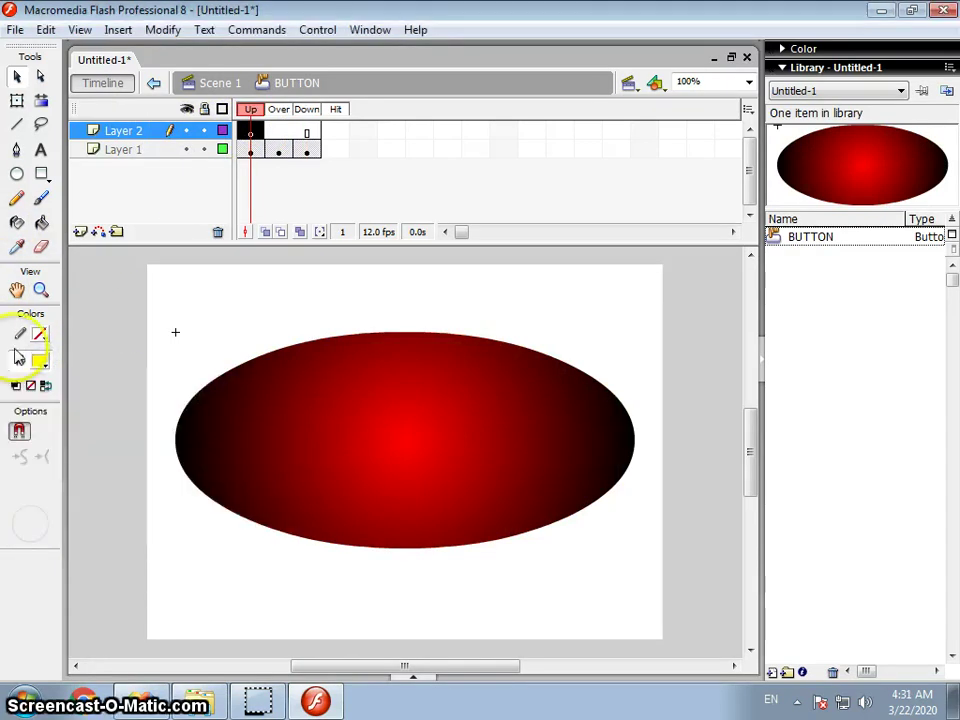
{"action": "left_click", "coordinate": [41, 152]}
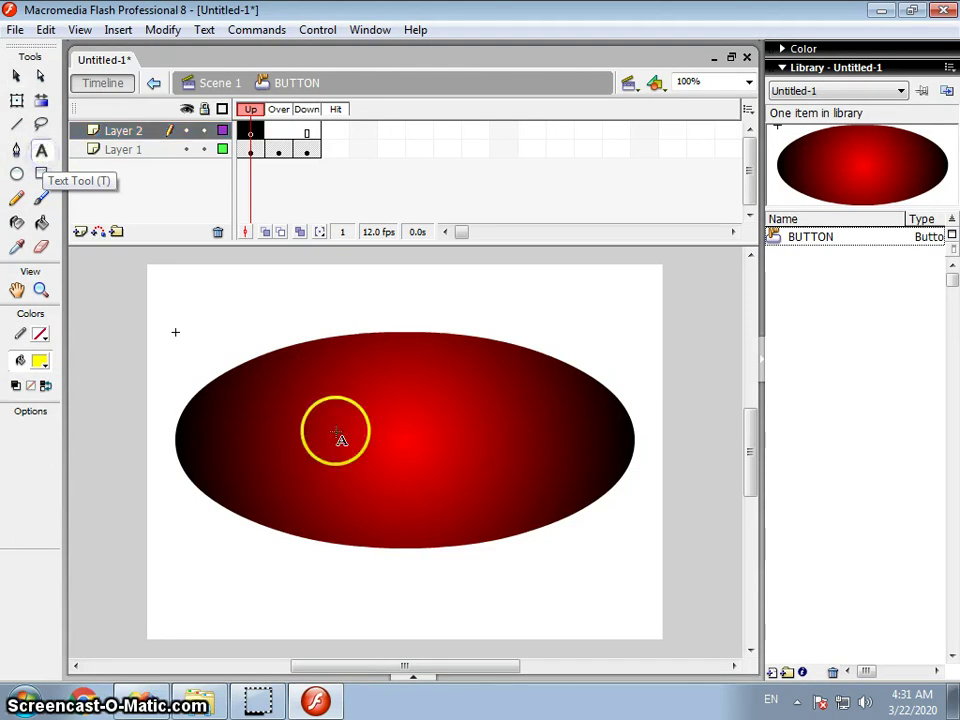
{"action": "left_click", "coordinate": [251, 446]}
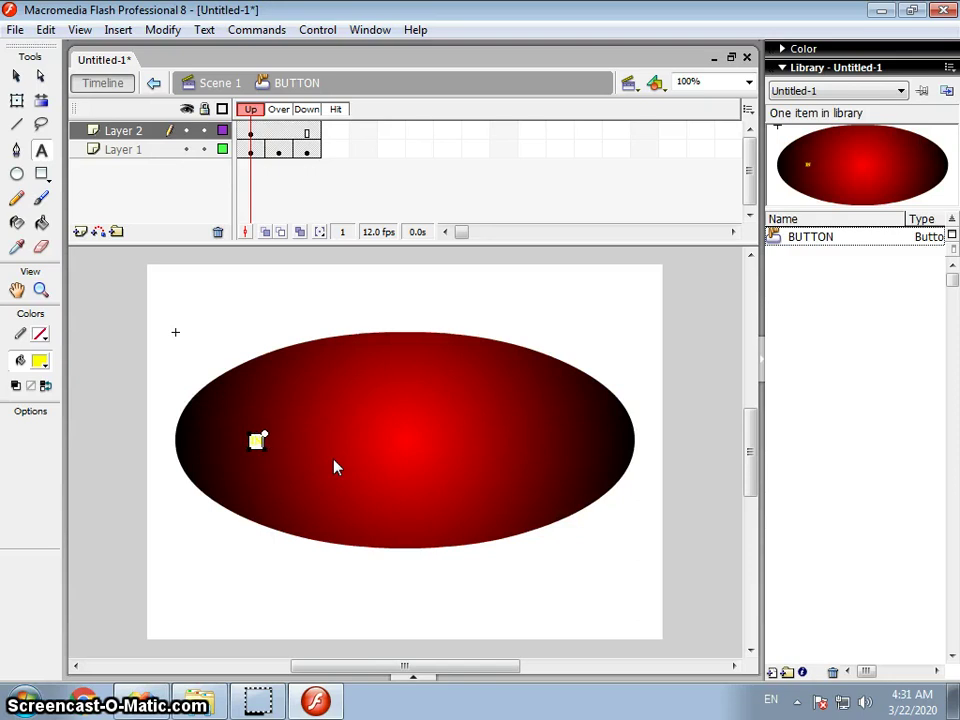
{"action": "type", "text": "ENTER"}
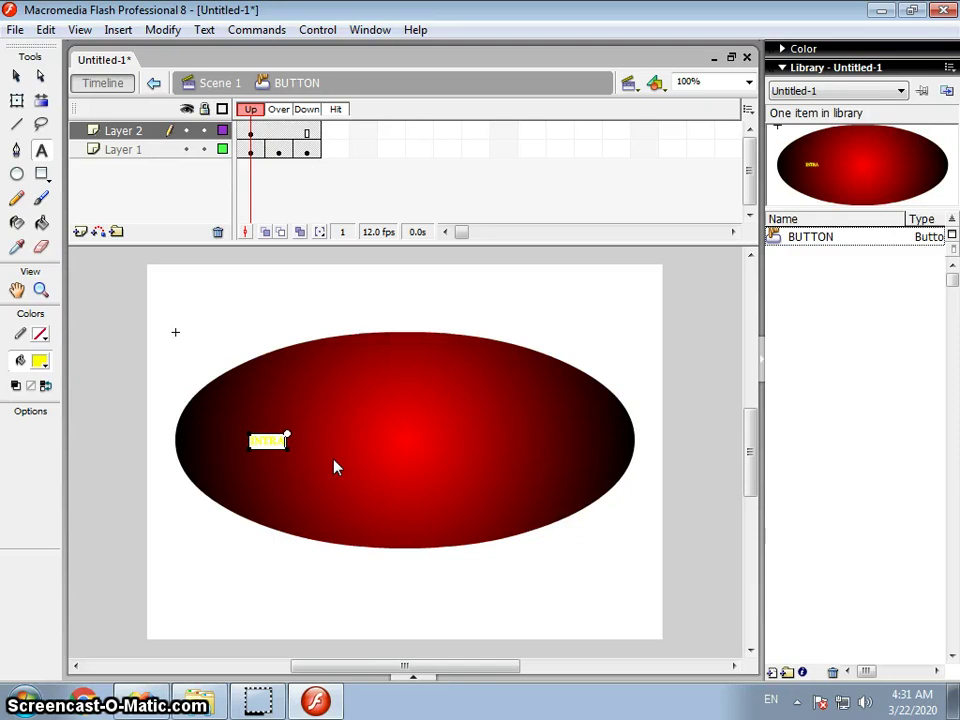
Set the font of the INTRA text in the Up state to Cooper Black
{"action": "left_click", "coordinate": [19, 78]}
{"action": "left_click", "coordinate": [284, 446]}
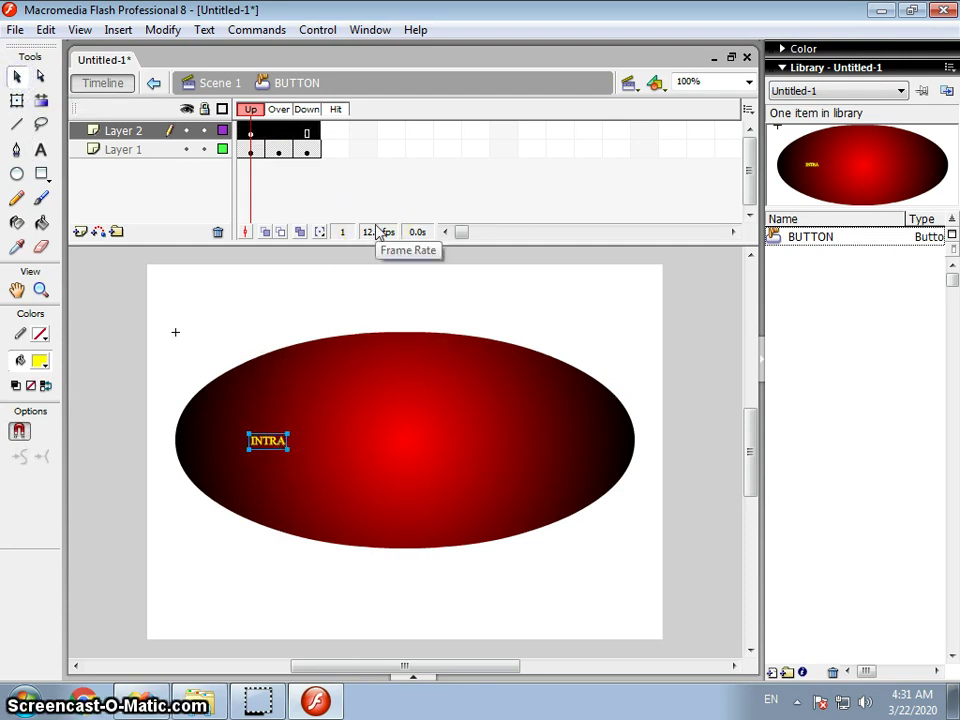
{"action": "key", "text": "ctrl+F3"}
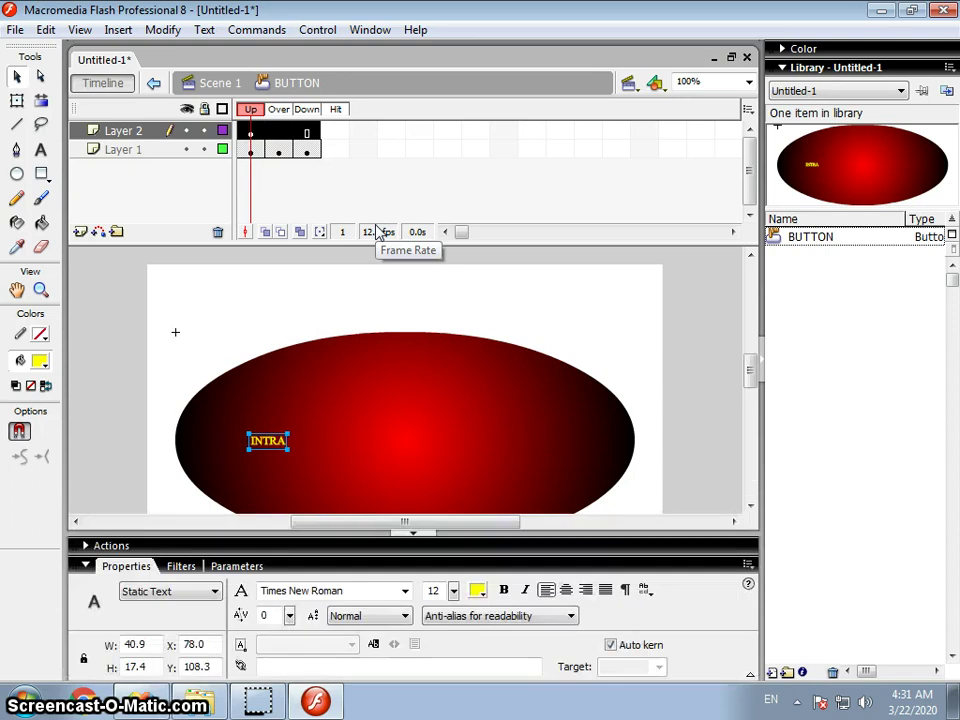
{"action": "left_click", "coordinate": [405, 590]}
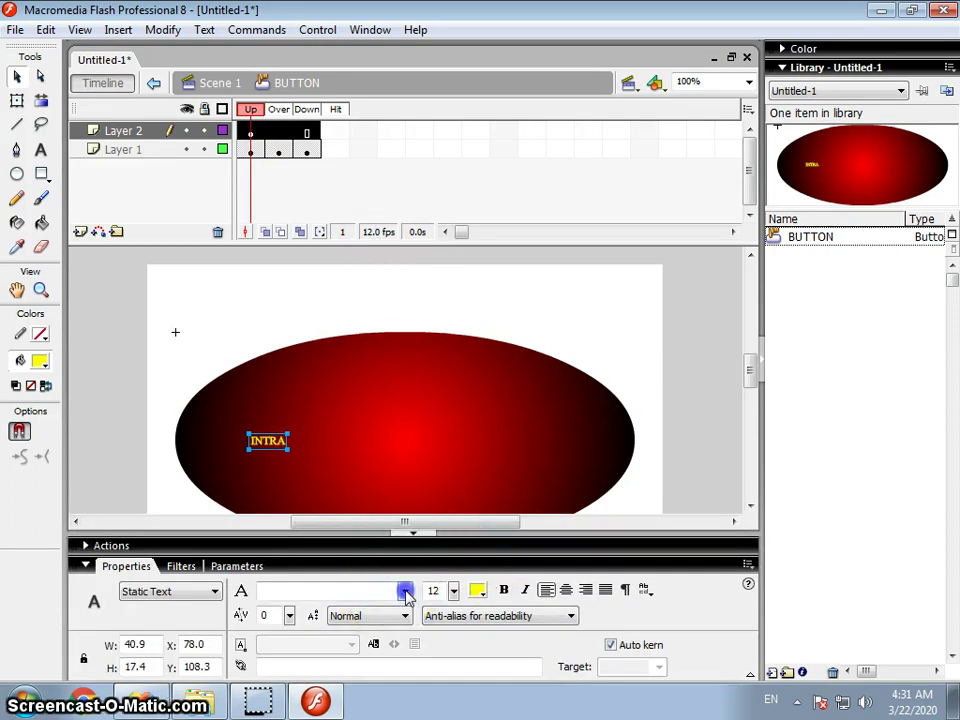
{"action": "scroll", "coordinate": [360, 495], "scroll_direction": "down", "scroll_amount": 3}
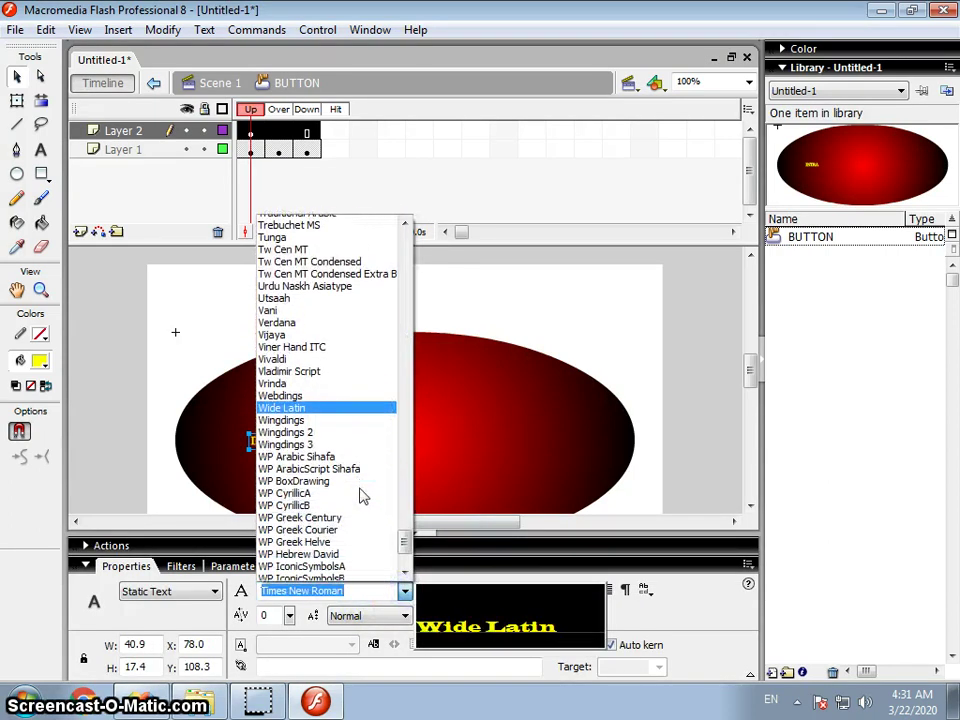
{"action": "left_click_drag", "start_coordinate": [405, 537], "coordinate": [420, 283]}
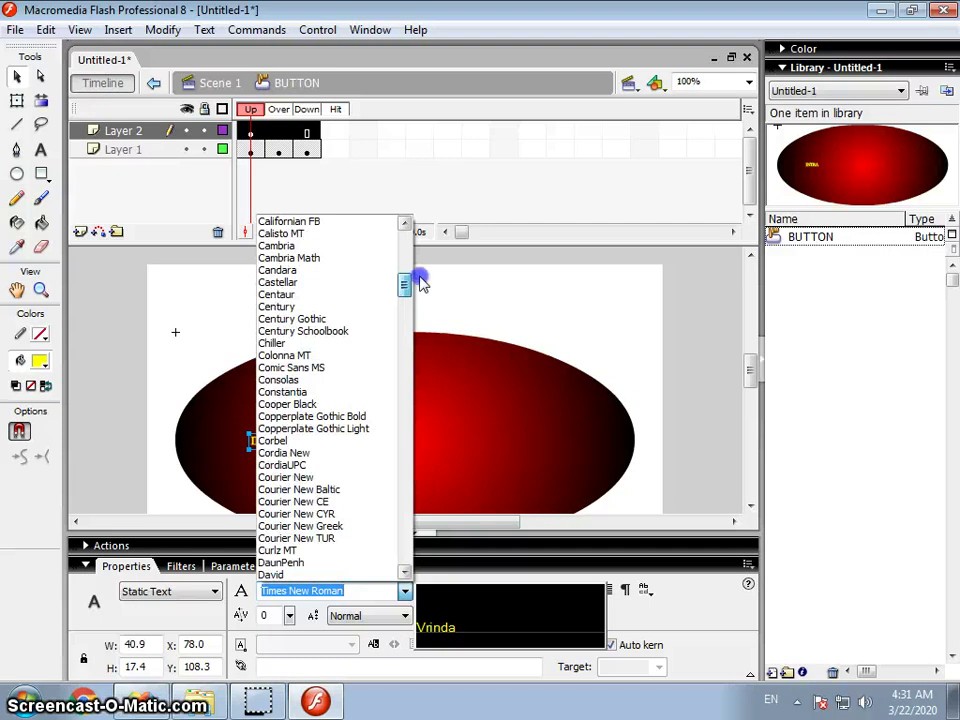
{"action": "left_click", "coordinate": [303, 404]}
Set the INTRA text's font size to 130 and move it up over the middle of the red oval
{"action": "left_click", "coordinate": [453, 590]}
{"action": "left_click_drag", "start_coordinate": [454, 591], "coordinate": [455, 515]}
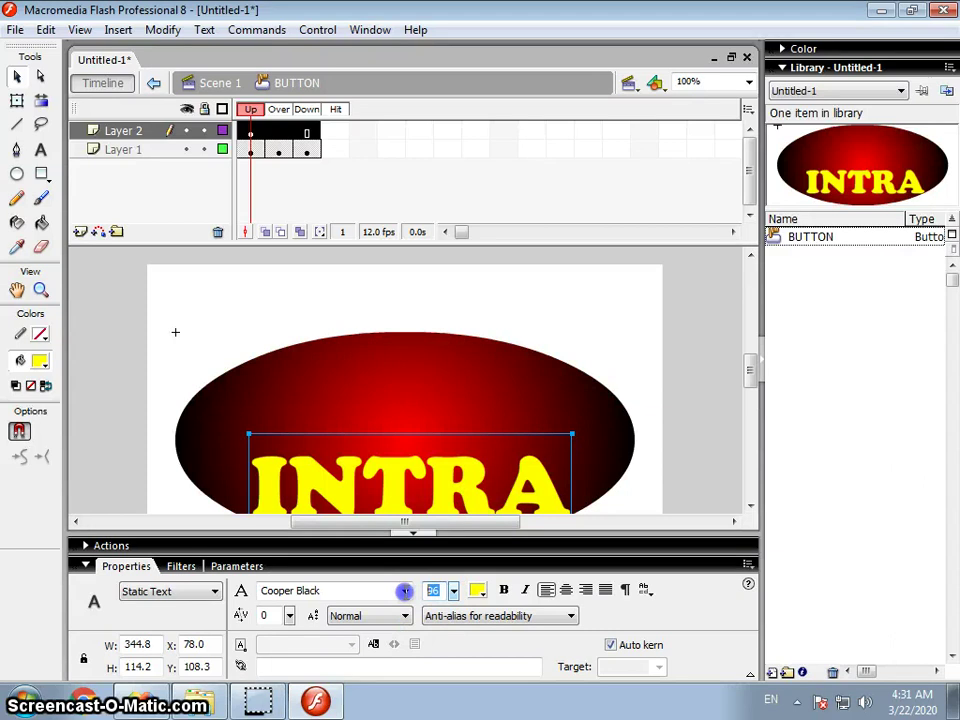
{"action": "left_click", "coordinate": [457, 598]}
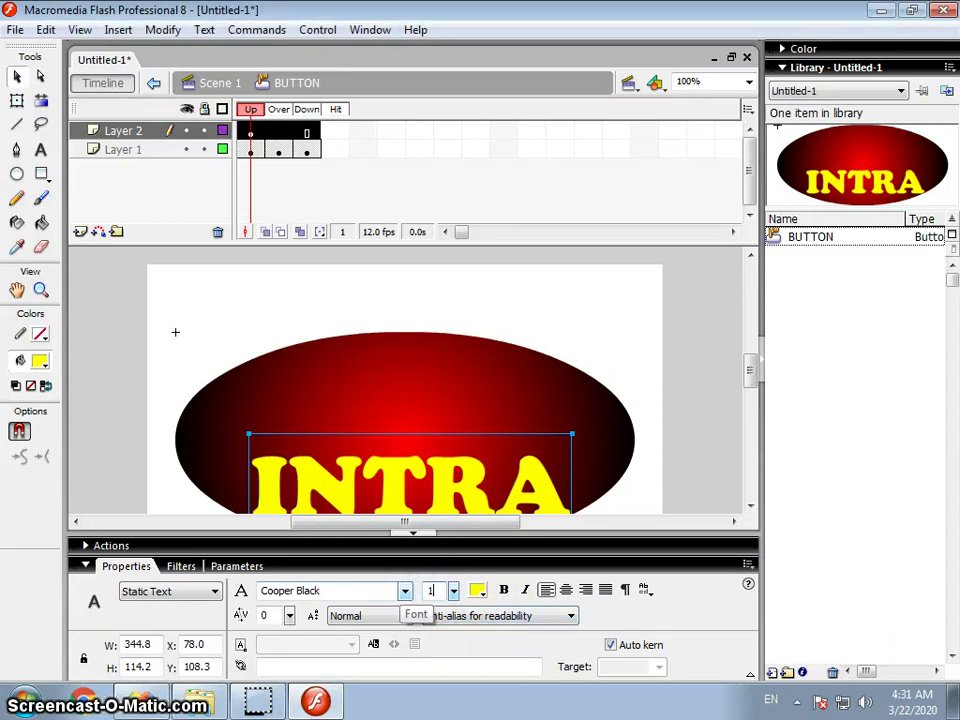
{"action": "key", "text": "Return"}
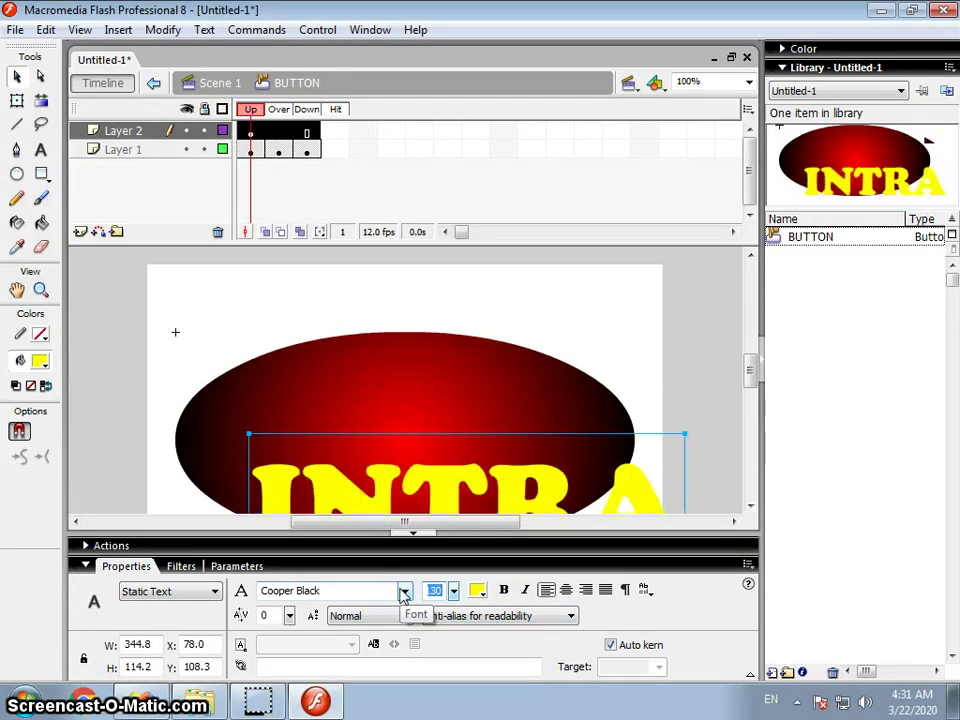
{"action": "left_click_drag", "start_coordinate": [437, 500], "coordinate": [416, 464]}
Make the INTRA text bold and shift it further left within the red oval
{"action": "left_click", "coordinate": [477, 589]}
{"action": "left_click", "coordinate": [477, 589]}
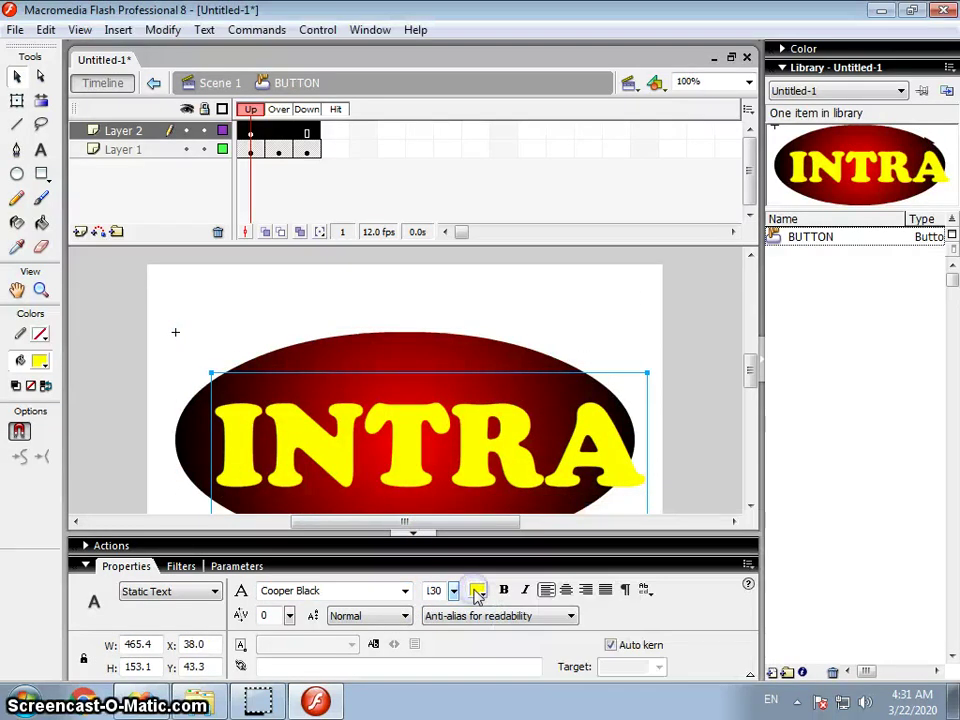
{"action": "left_click", "coordinate": [504, 590]}
{"action": "left_click_drag", "start_coordinate": [425, 490], "coordinate": [407, 476]}
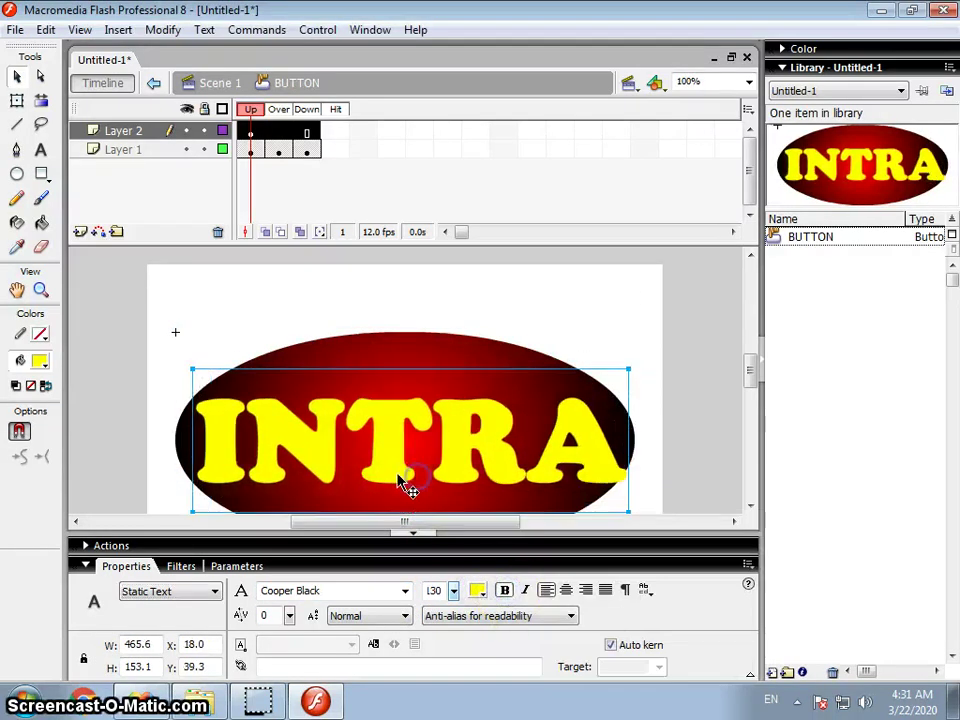
Set the INTRA text's font size to 120 and center it on the red oval
{"action": "left_click", "coordinate": [437, 589]}
{"action": "double_click", "coordinate": [434, 590]}
{"action": "type", "text": "120"}
{"action": "key", "text": "Return"}
{"action": "left_click", "coordinate": [368, 458]}
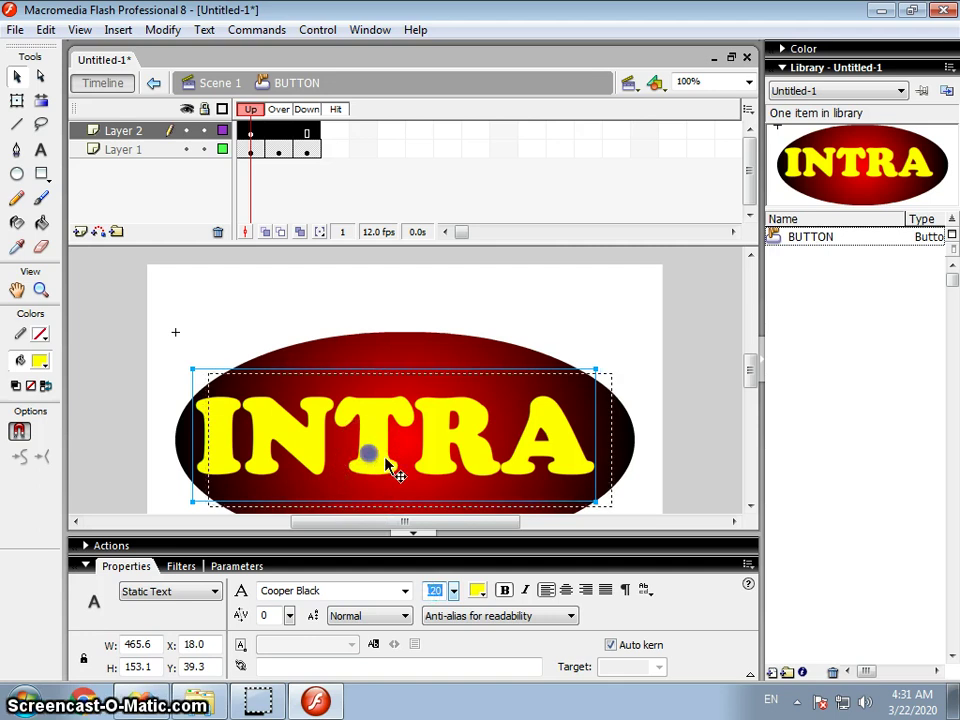
Insert a keyframe in the text layer's Over state and replace its text INTRA with COMPUTER
{"action": "left_click", "coordinate": [252, 132]}
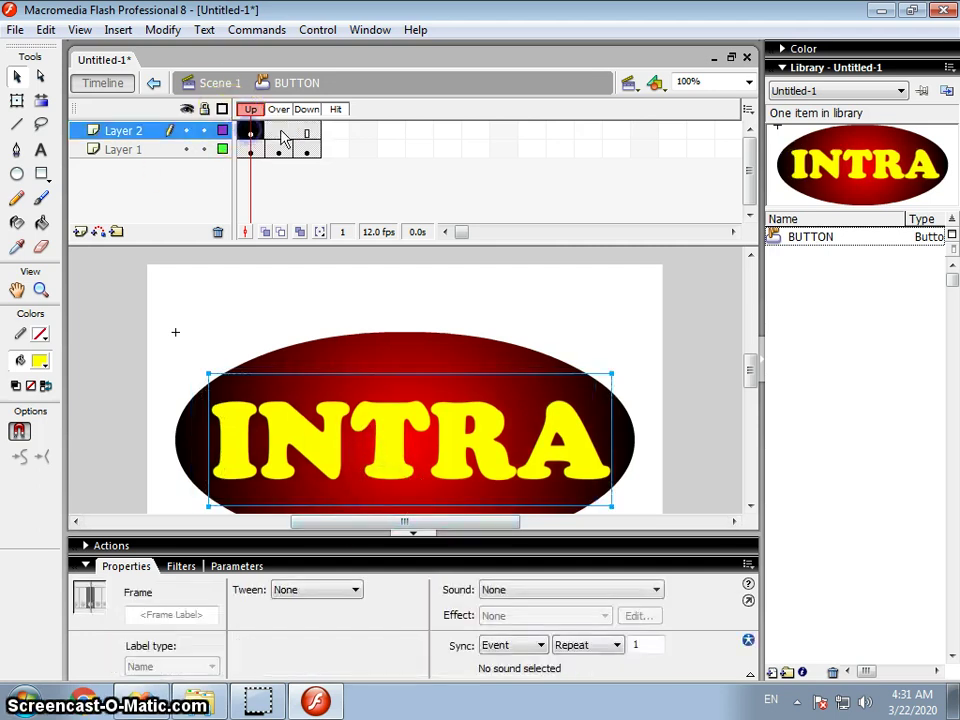
{"action": "left_click", "coordinate": [279, 134]}
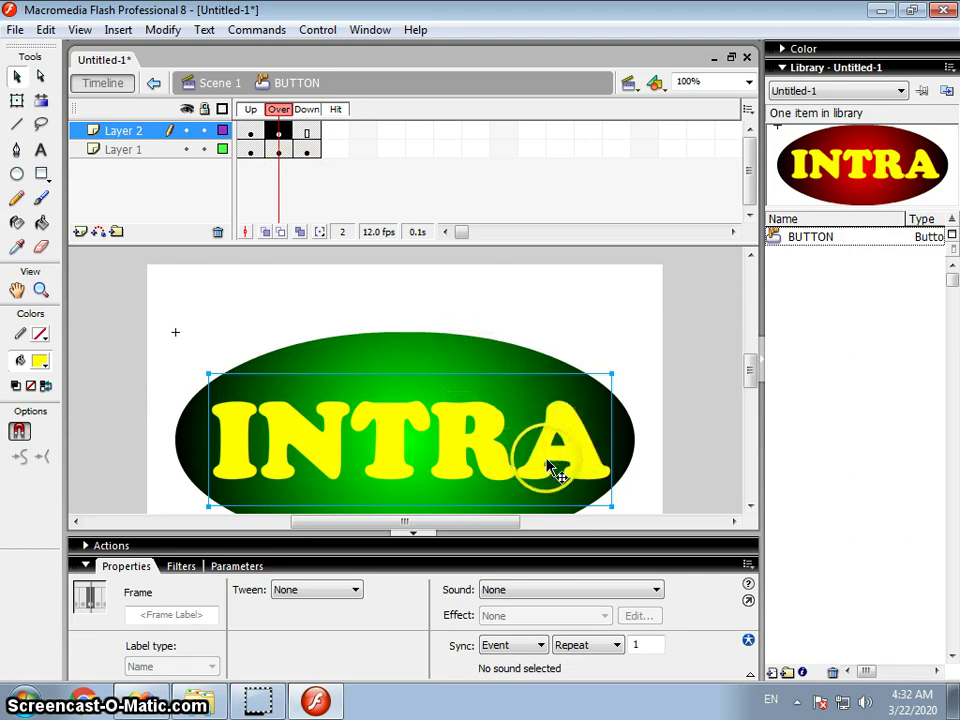
{"action": "key", "text": "t"}
{"action": "left_click", "coordinate": [596, 444]}
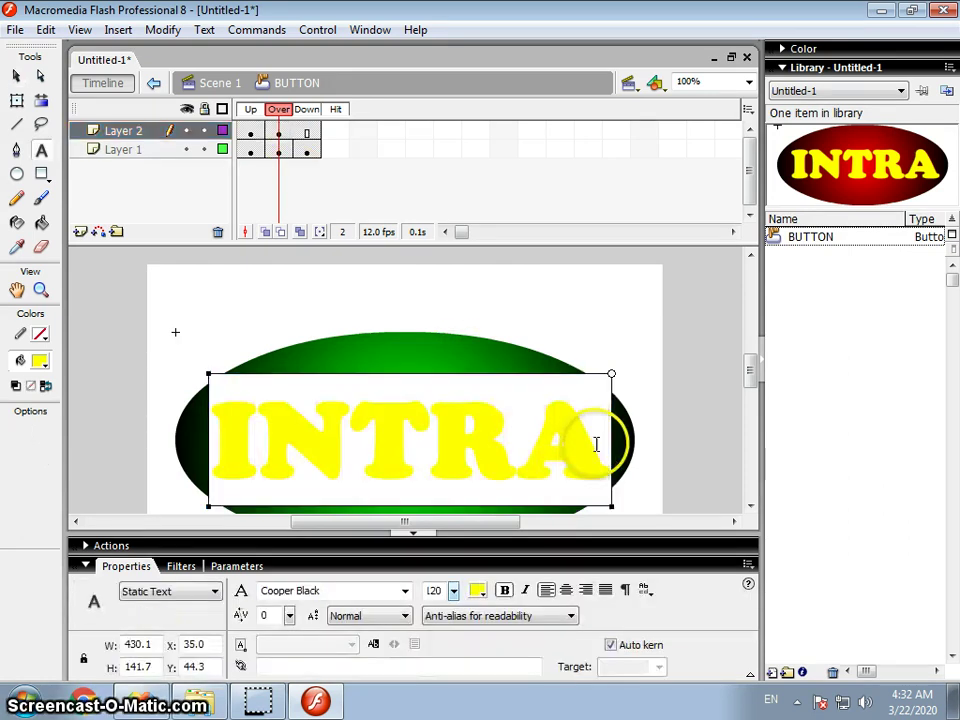
{"action": "key", "text": "BackSpace"}
{"action": "key", "text": "BackSpace"}
{"action": "key", "text": "BackSpace"}
{"action": "key", "text": "BackSpace"}
{"action": "key", "text": "BackSpace"}
{"action": "type", "text": "COMPUTER"}
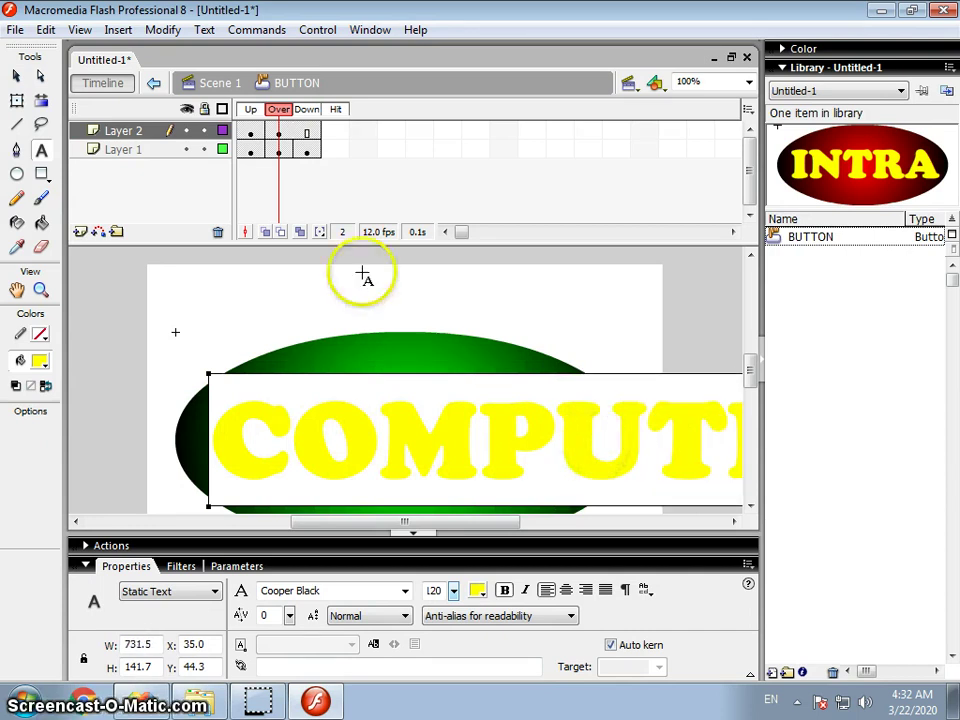
Set the font size of the COMPUTER text to 80
{"action": "left_click", "coordinate": [16, 76]}
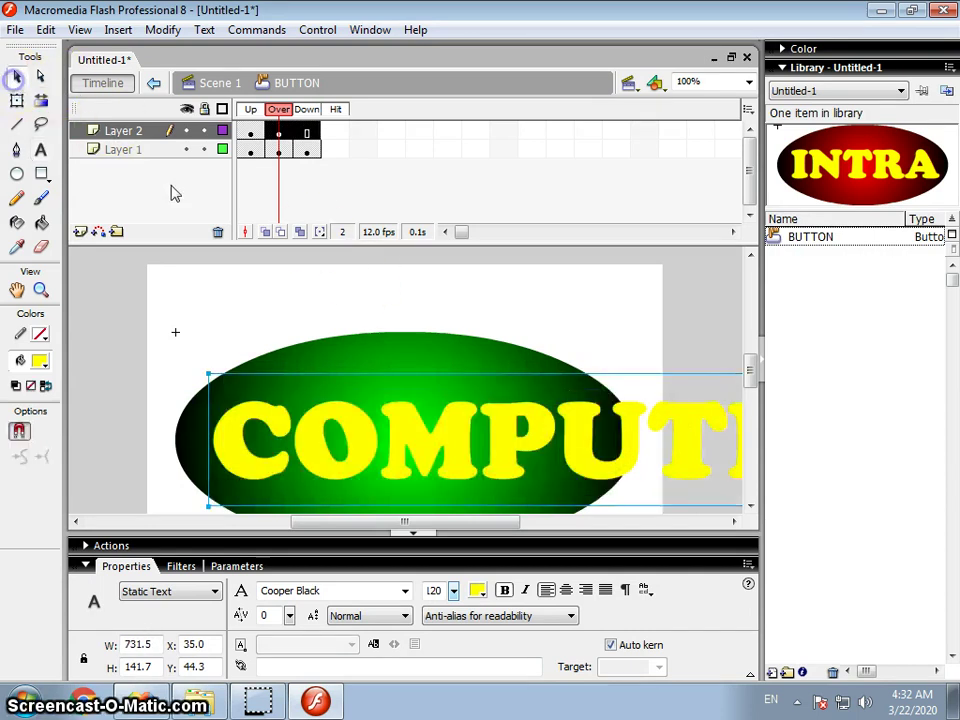
{"action": "left_click", "coordinate": [436, 590]}
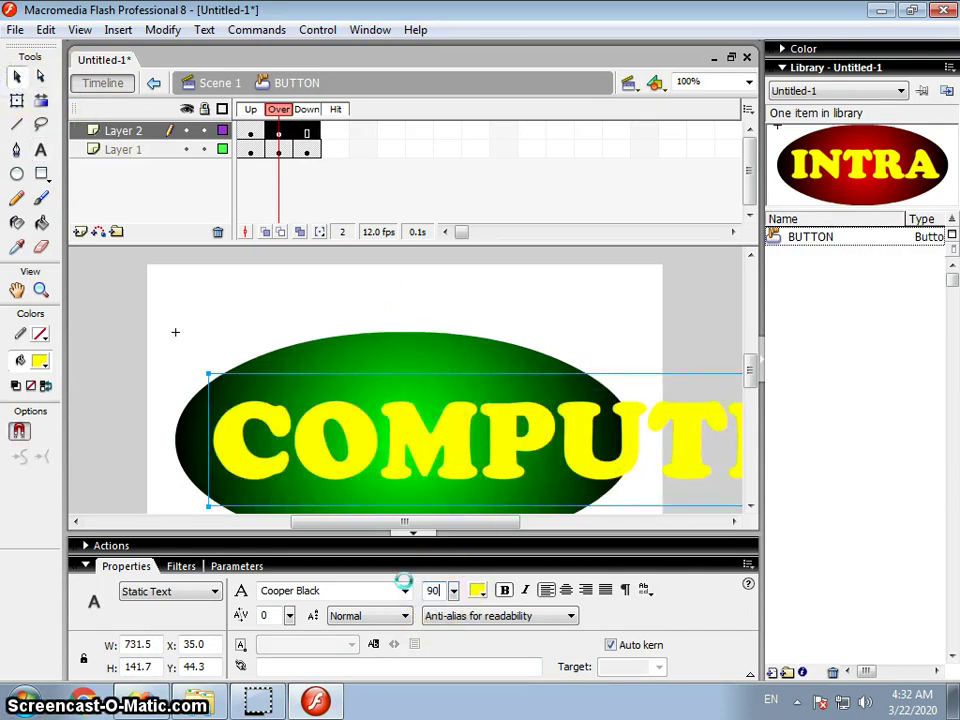
{"action": "key", "text": "Return"}
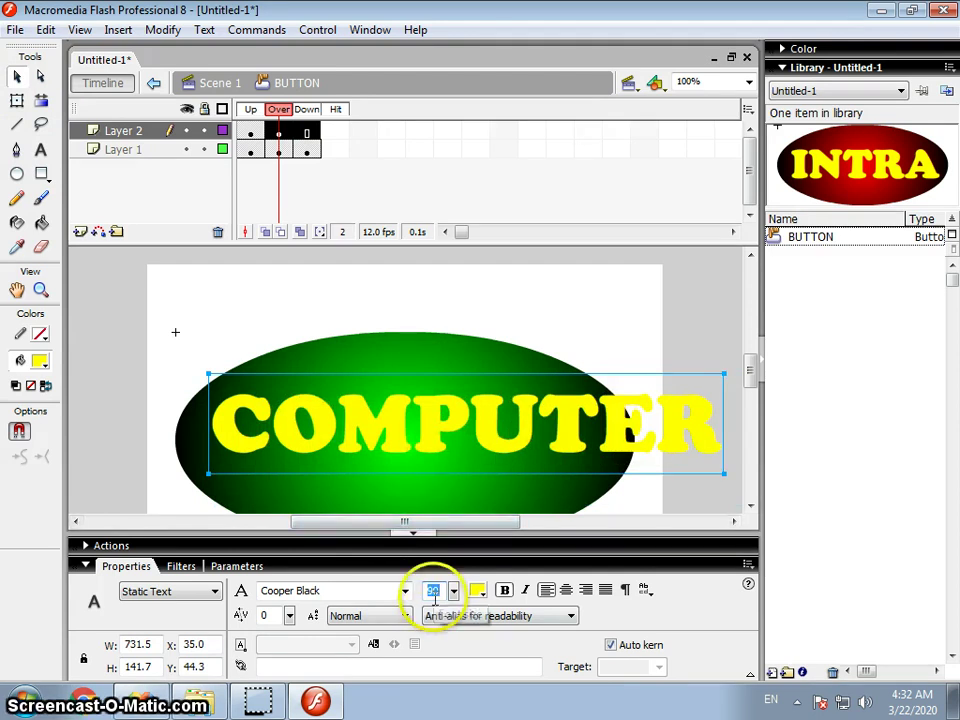
{"action": "type", "text": "80"}
{"action": "key", "text": "Return"}
Move the COMPUTER text so that it is centered across the green oval, at about X -4 and Y 71
{"action": "left_click_drag", "start_coordinate": [405, 390], "coordinate": [369, 417]}
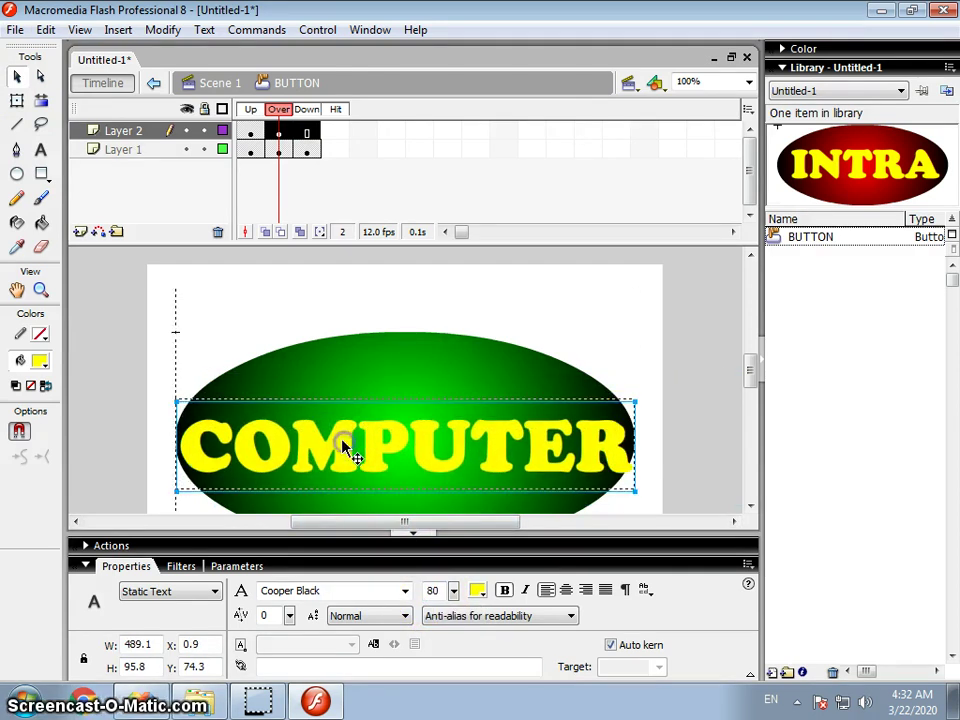
{"action": "key", "text": "Left"}
{"action": "key", "text": "Left"}
{"action": "key", "text": "Left"}
{"action": "key", "text": "Left"}
{"action": "key", "text": "Left"}
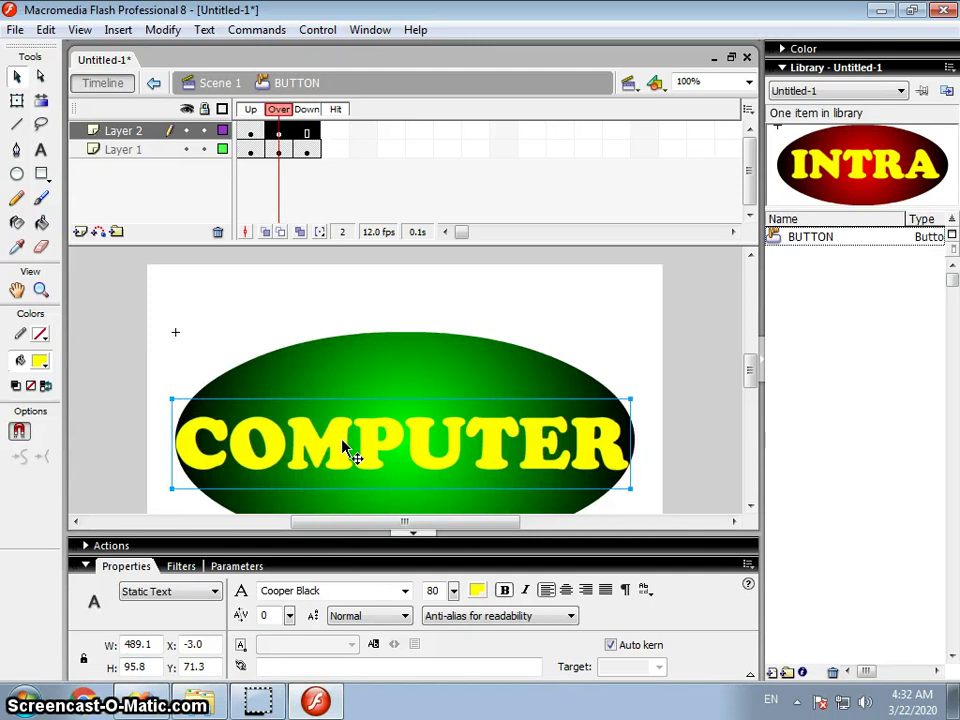
{"action": "key", "text": "Right"}
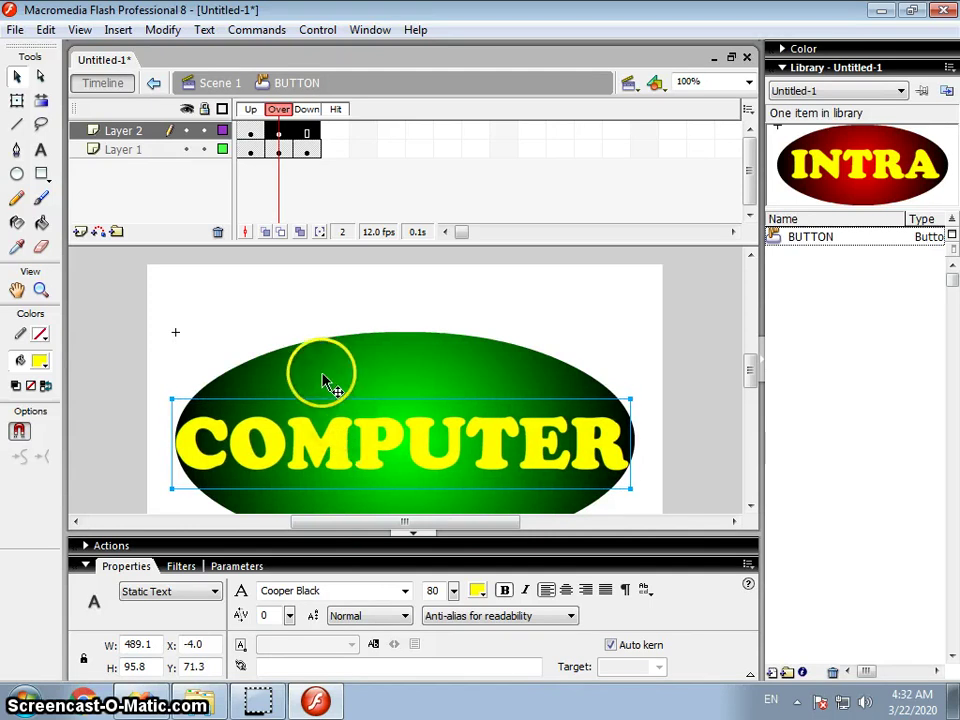
Insert a keyframe in the text layer's Down state and replace its text COMPUTER with CENTR
{"action": "left_click", "coordinate": [307, 133]}
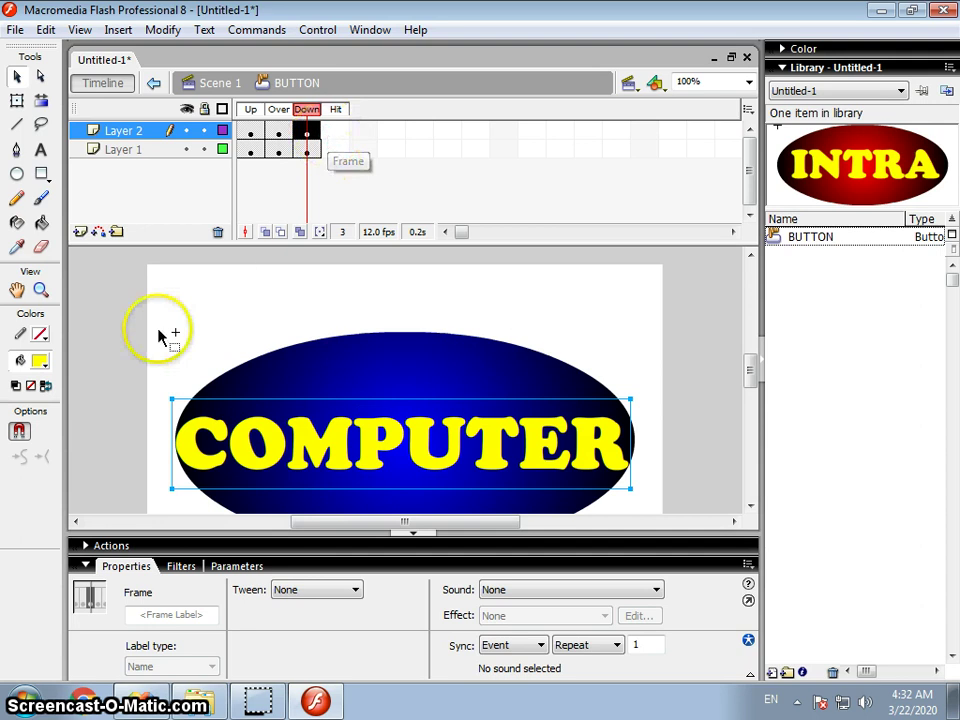
{"action": "double_click", "coordinate": [610, 450]}
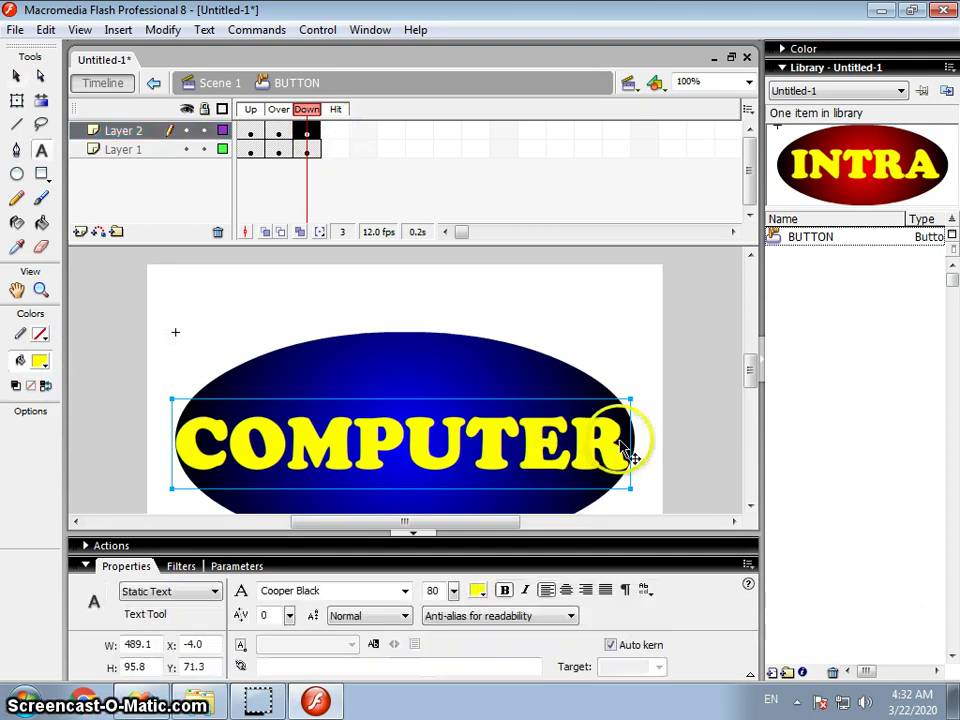
{"action": "key", "text": "BackSpace"}
{"action": "key", "text": "BackSpace"}
{"action": "key", "text": "BackSpace"}
{"action": "key", "text": "BackSpace"}
{"action": "key", "text": "BackSpace"}
{"action": "key", "text": "BackSpace"}
{"action": "key", "text": "BackSpace"}
{"action": "key", "text": "BackSpace"}
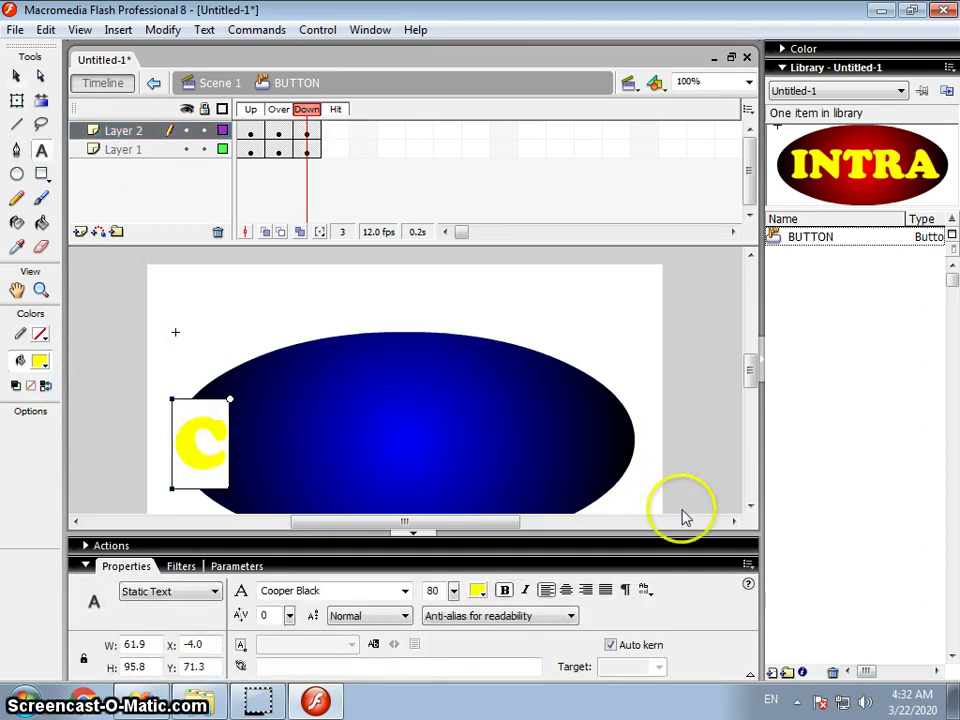
{"action": "type", "text": "CENTR"}
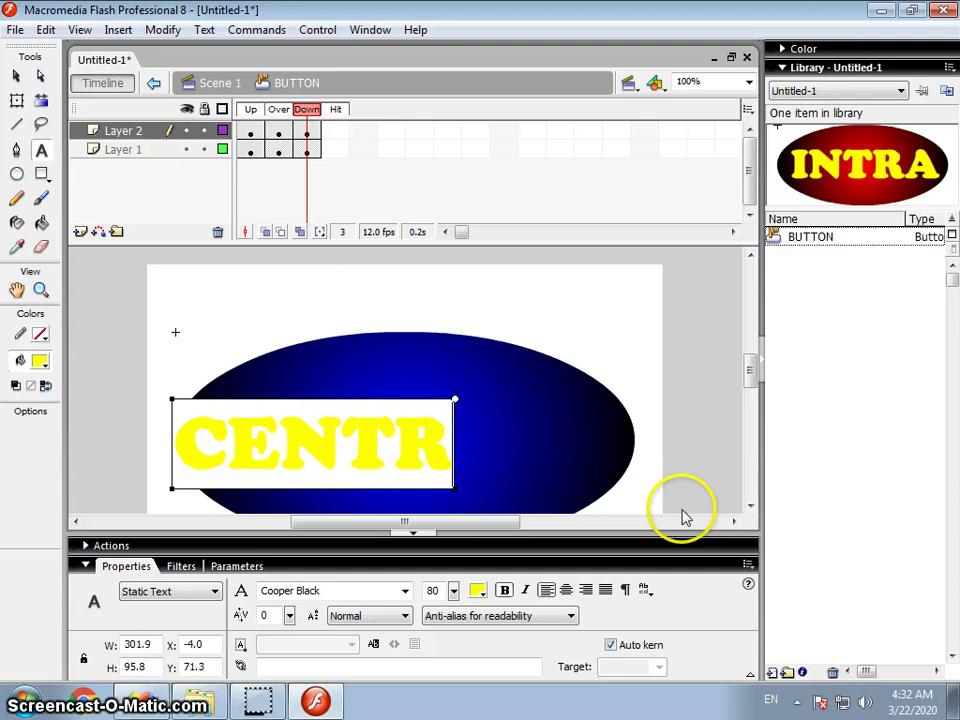
Set the CENTR text's font size to 120 and position it over the middle of the blue oval
{"action": "left_click", "coordinate": [16, 76]}
{"action": "left_click_drag", "start_coordinate": [300, 448], "coordinate": [454, 446]}
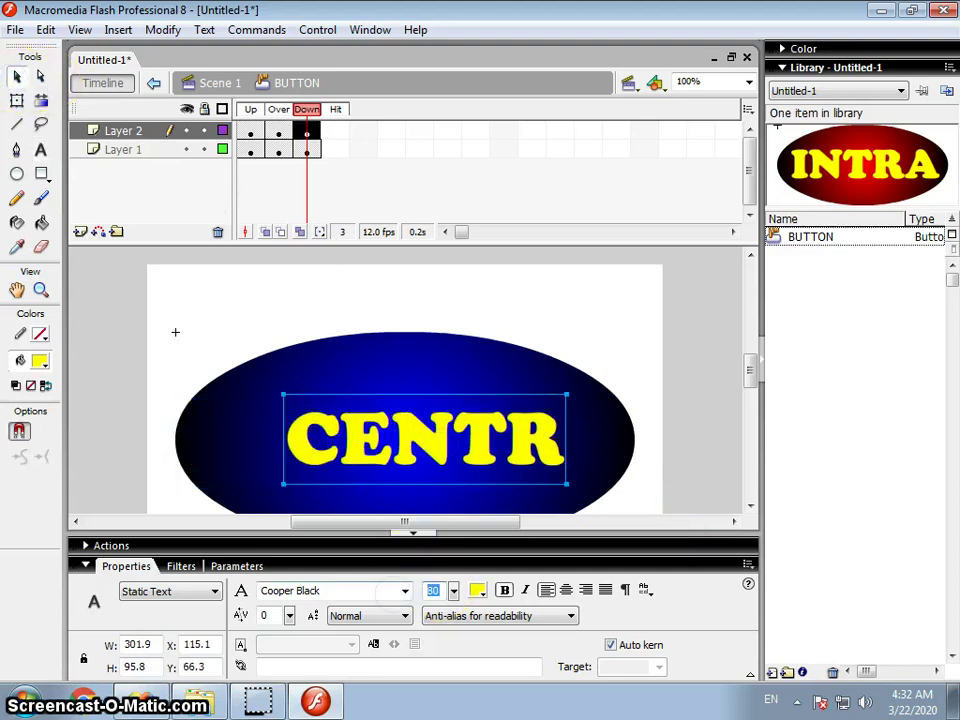
{"action": "key", "text": "BackSpace"}
{"action": "key", "text": "BackSpace"}
{"action": "type", "text": "20"}
{"action": "key", "text": "Return"}
{"action": "left_click", "coordinate": [518, 450]}
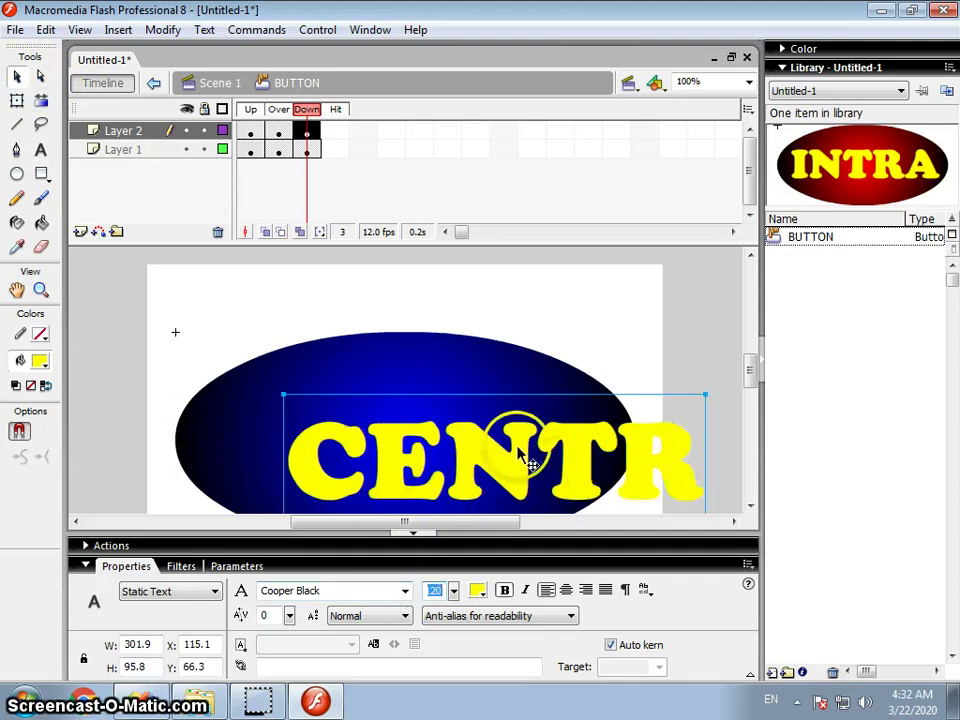
{"action": "left_click_drag", "start_coordinate": [525, 462], "coordinate": [553, 437]}
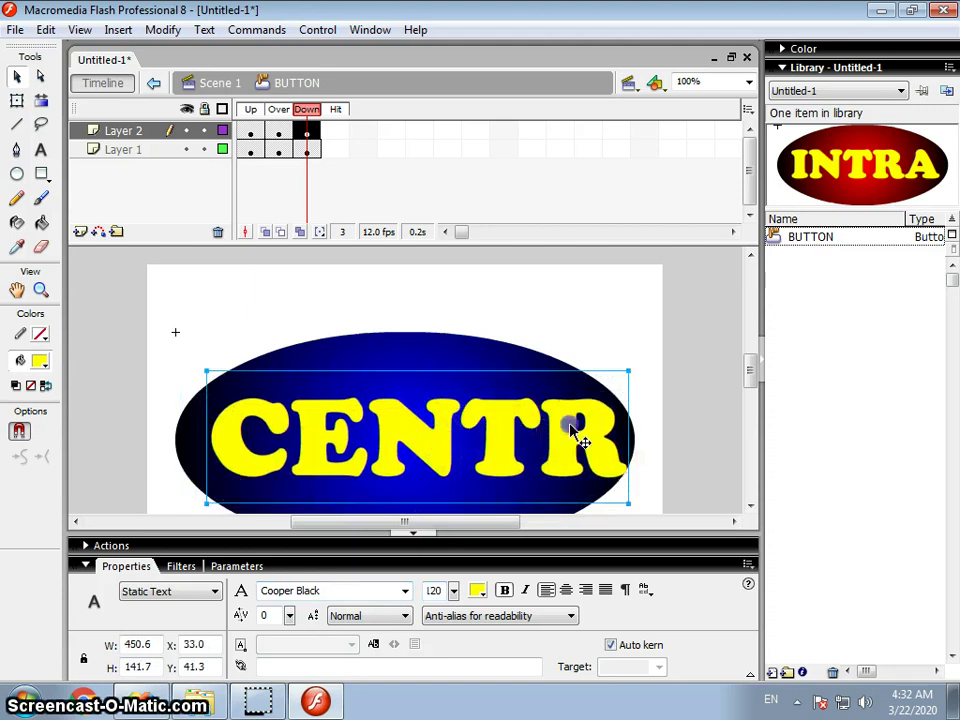
Add the missing letter E to the Down state's text so that it reads CENTRE
{"action": "key", "text": "t"}
{"action": "left_click", "coordinate": [603, 428]}
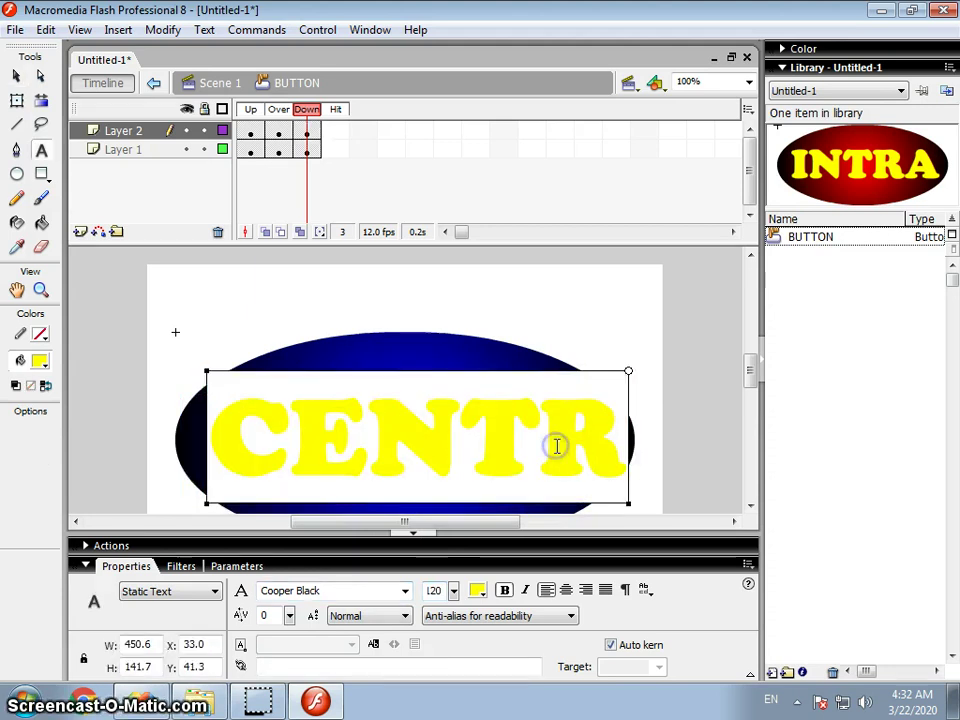
{"action": "left_click", "coordinate": [615, 430]}
{"action": "type", "text": "E"}
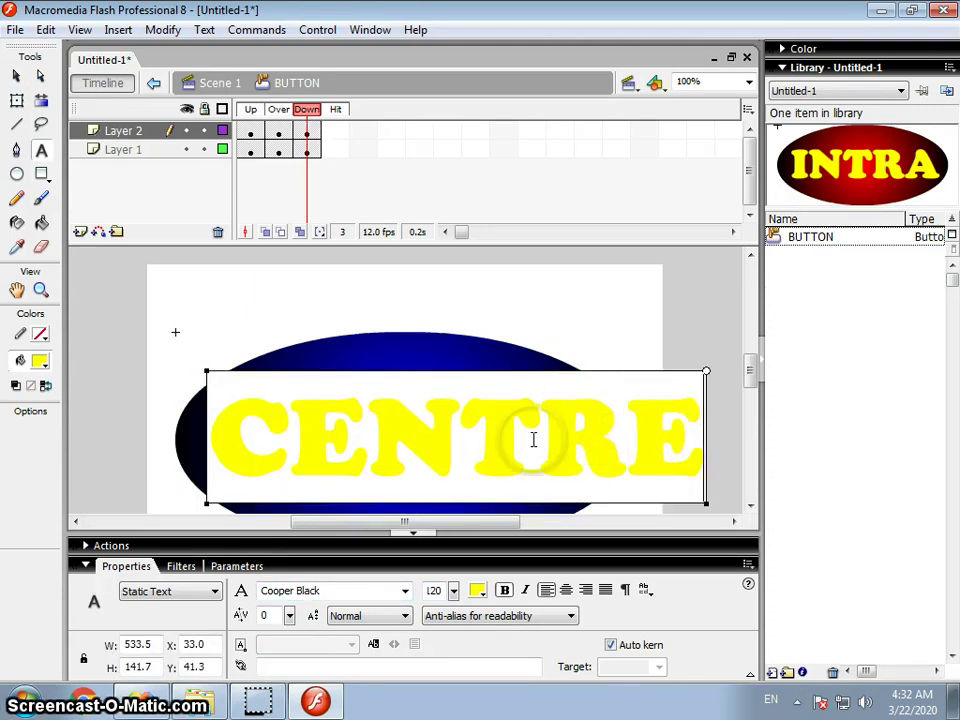
Set the CENTRE text's font size to 100 and center it on the blue oval
{"action": "left_click", "coordinate": [16, 76]}
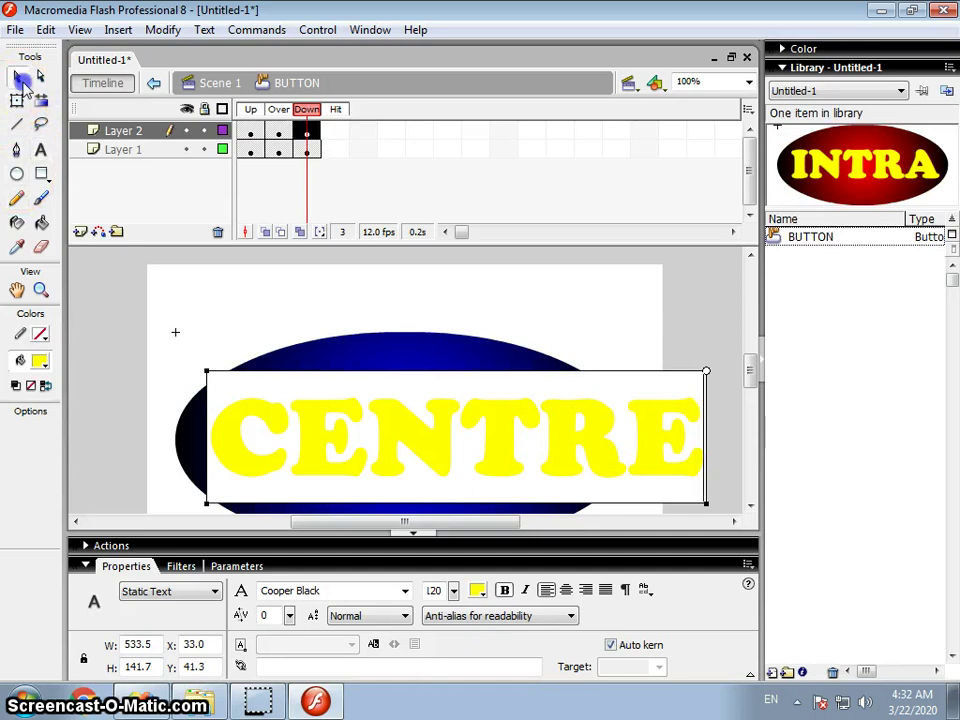
{"action": "double_click", "coordinate": [434, 590]}
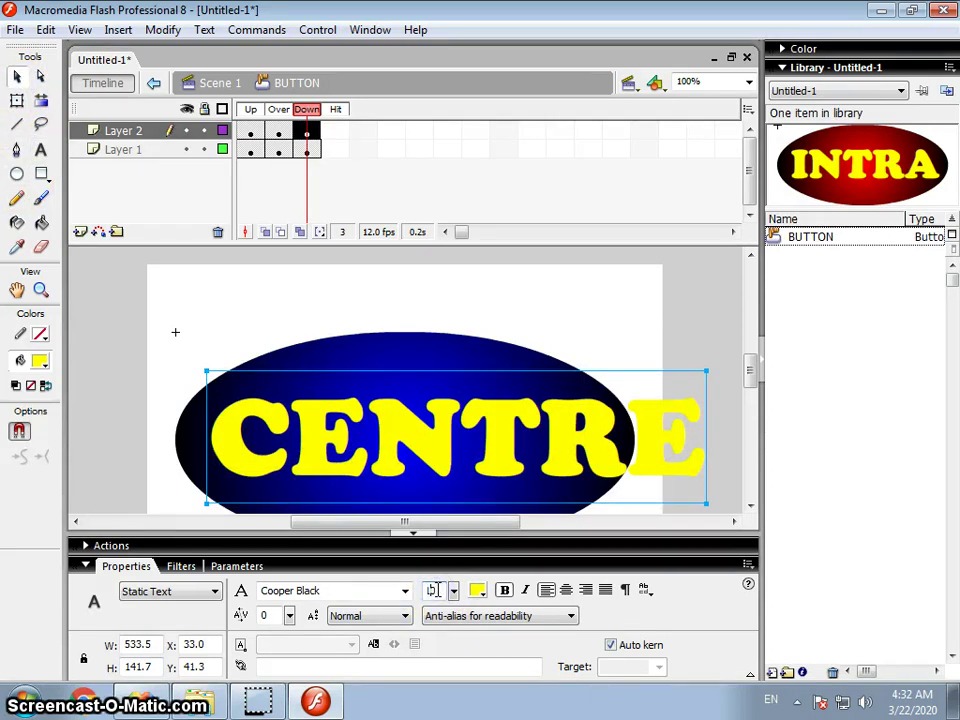
{"action": "type", "text": "100"}
{"action": "key", "text": "Return"}
{"action": "left_click_drag", "start_coordinate": [395, 432], "coordinate": [385, 458]}
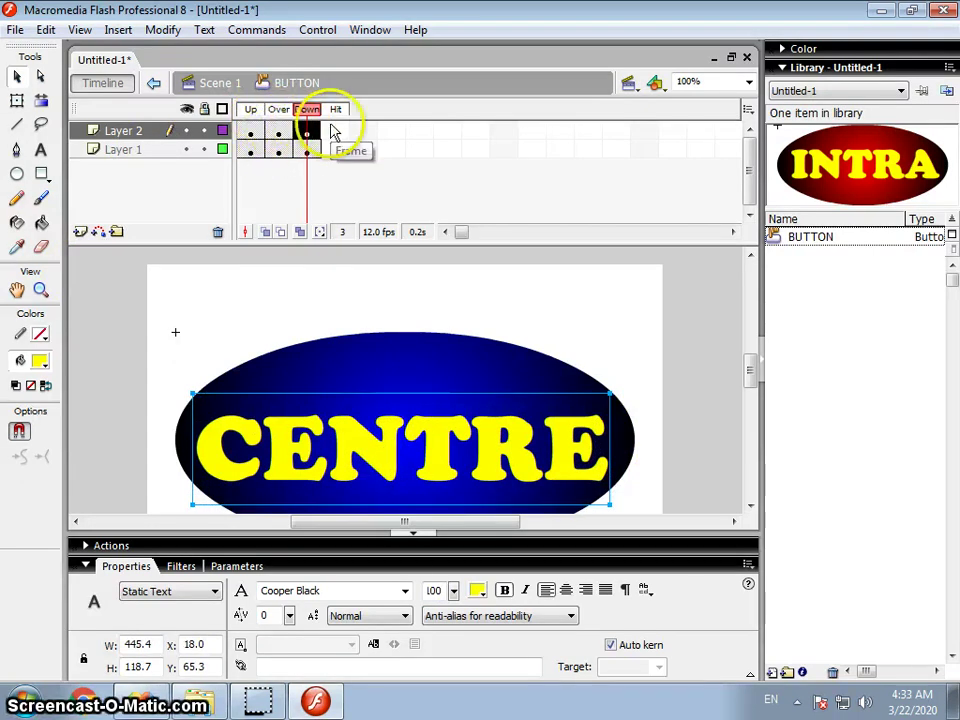
Deselect the CENTRE text and change the document's background color to cyan
{"action": "left_click", "coordinate": [265, 310]}
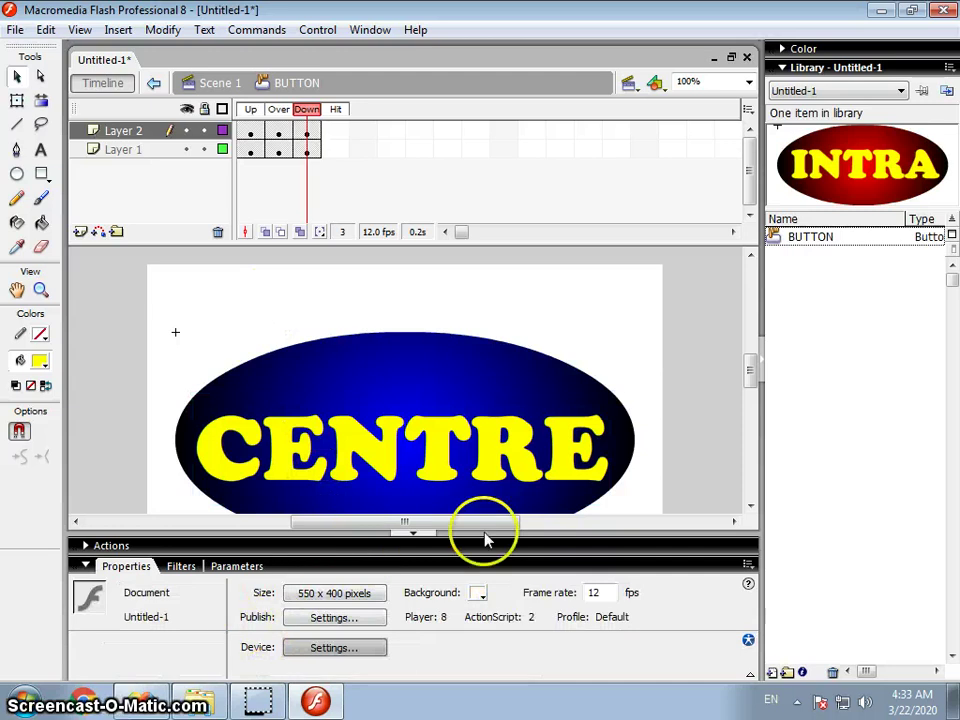
{"action": "left_click", "coordinate": [478, 594]}
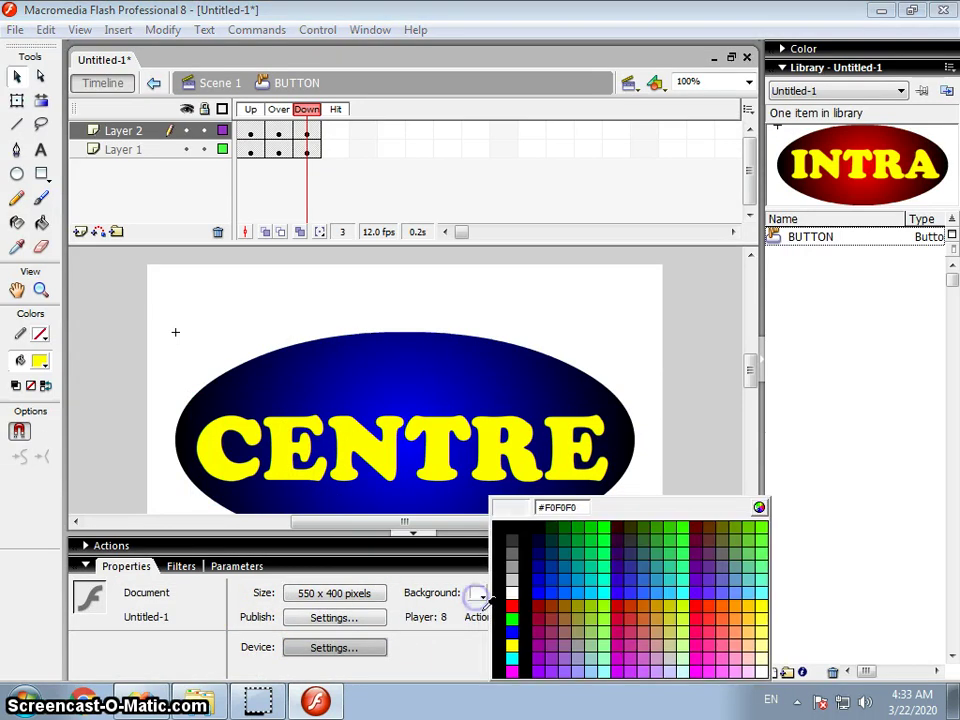
{"action": "left_click", "coordinate": [512, 659]}
Close the Actions panel group and hide the Properties area to show the whole stage
{"action": "left_click", "coordinate": [424, 546]}
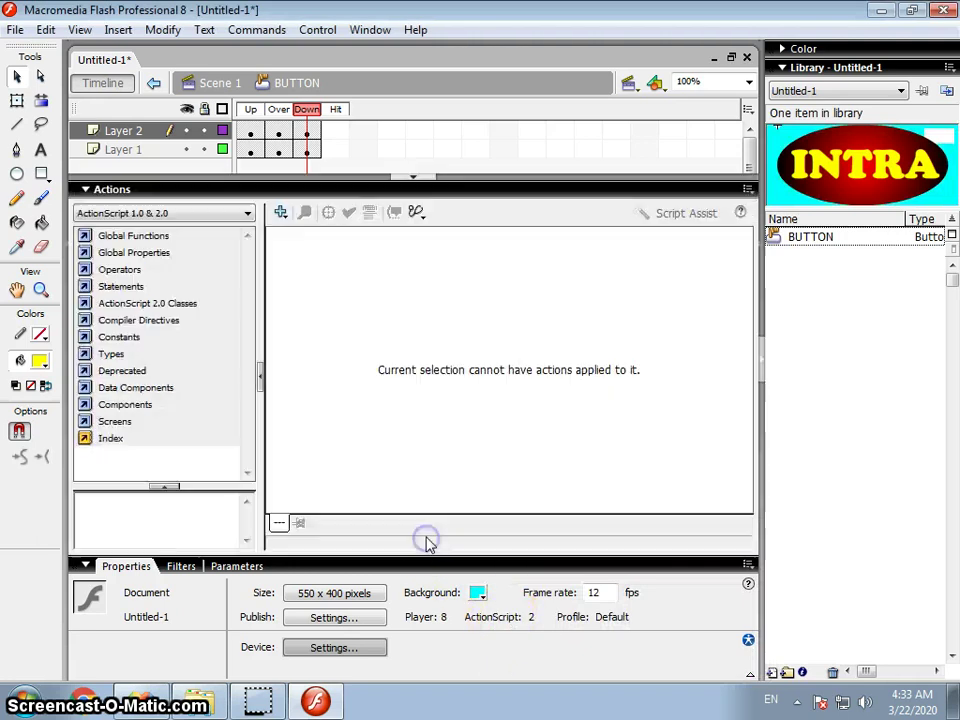
{"action": "left_click", "coordinate": [748, 189]}
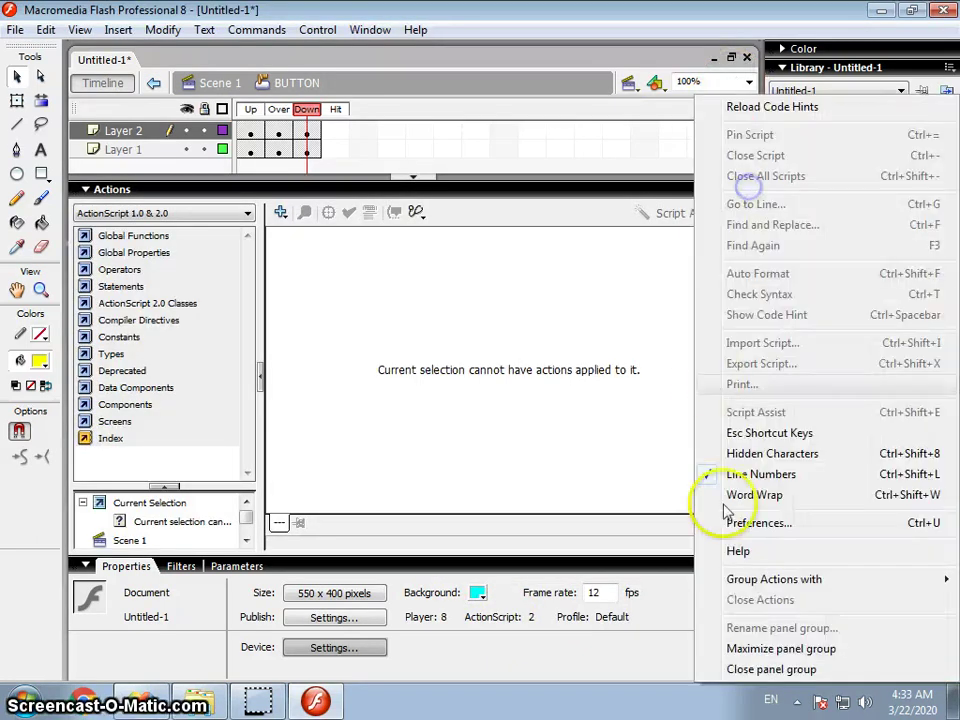
{"action": "left_click", "coordinate": [786, 668]}
{"action": "left_click", "coordinate": [429, 552]}
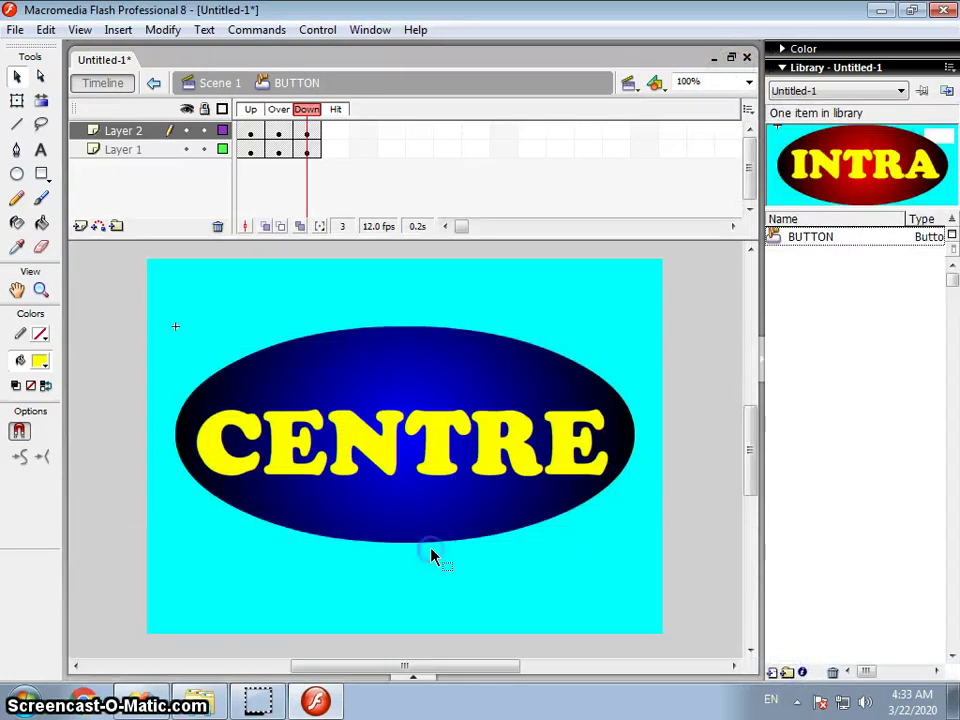
Test the movie in a maximized preview, trying the button's Up, Over and Down states repeatedly, and close the preview
{"action": "key", "text": "ctrl+Return"}
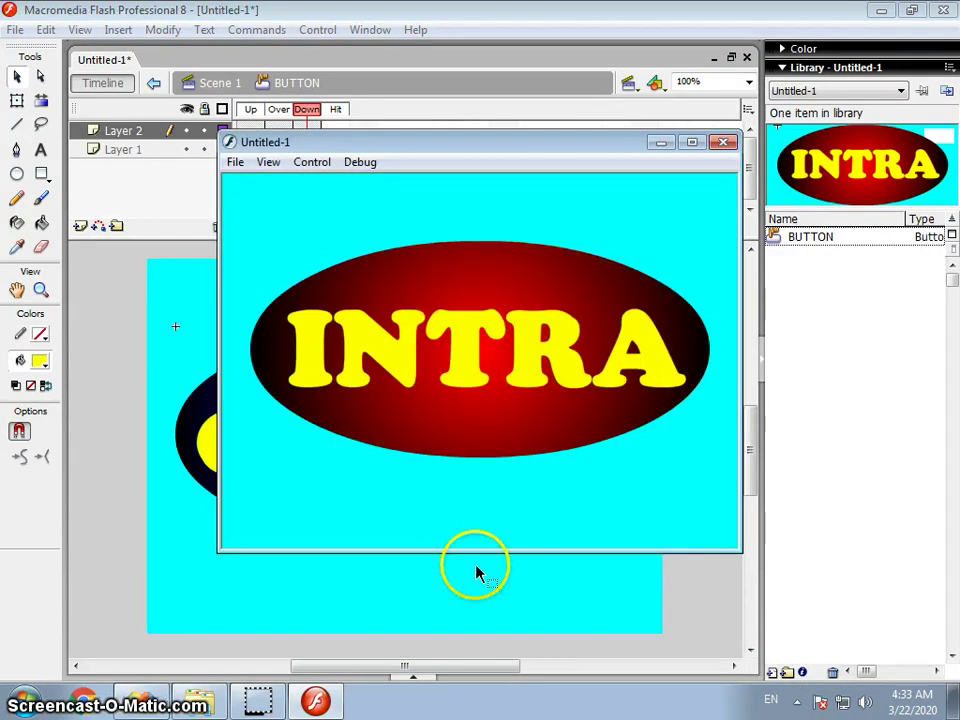
{"action": "left_click", "coordinate": [691, 142]}
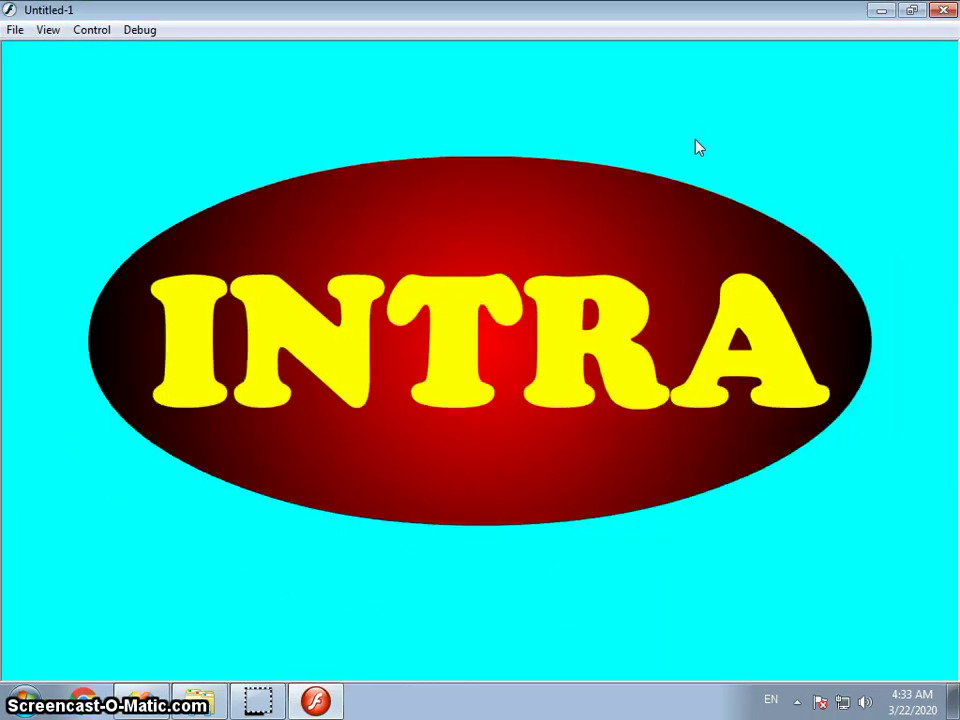
{"action": "left_click", "coordinate": [733, 203]}
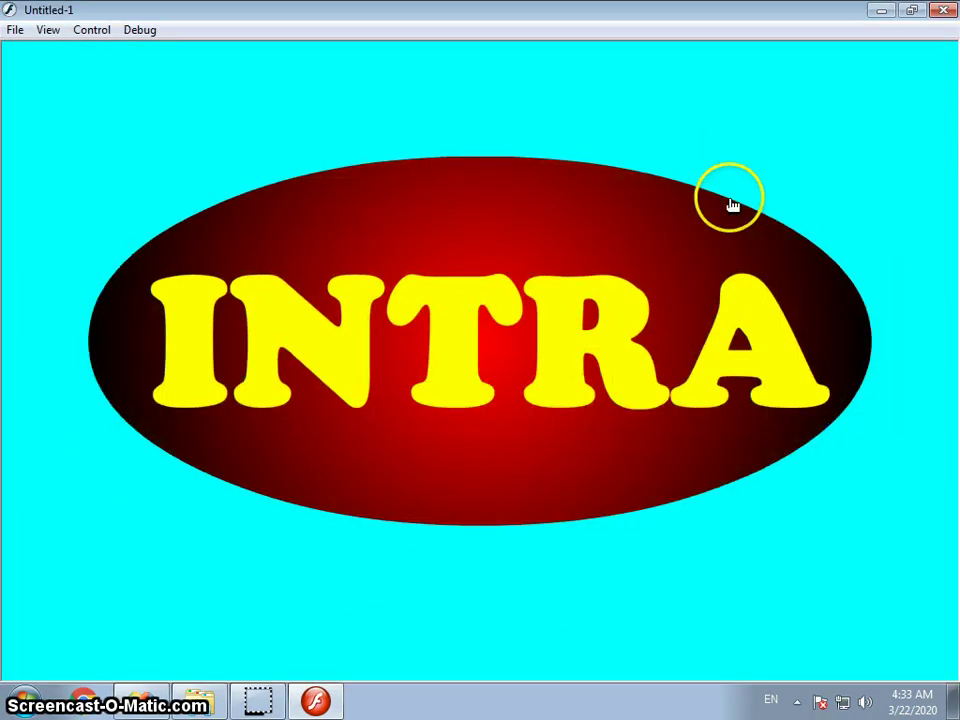
{"action": "left_click", "coordinate": [681, 193]}
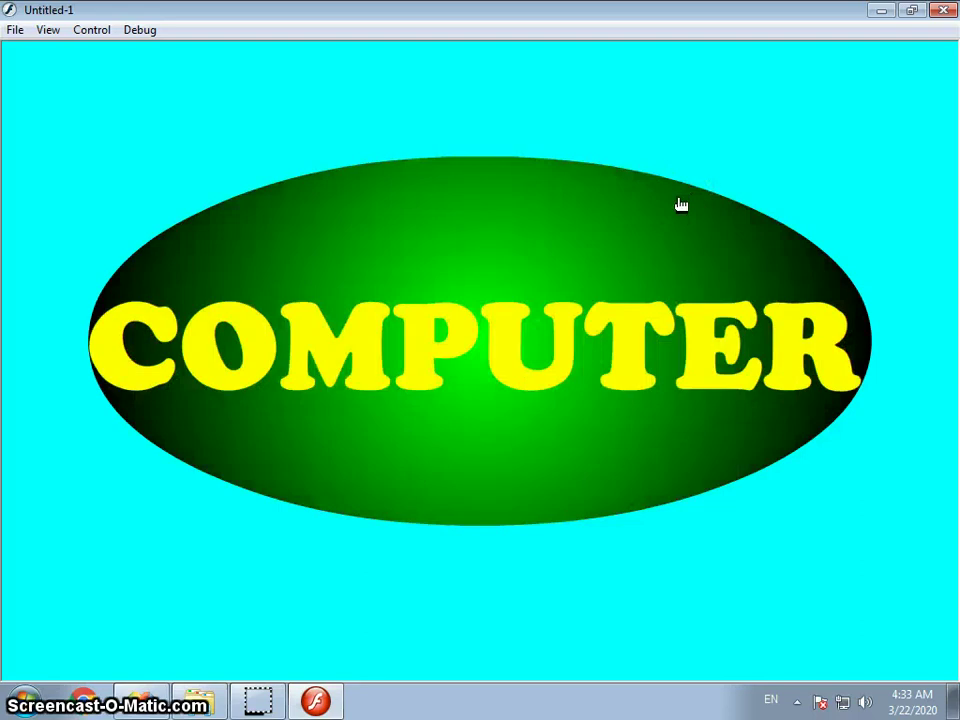
{"action": "left_click", "coordinate": [680, 205]}
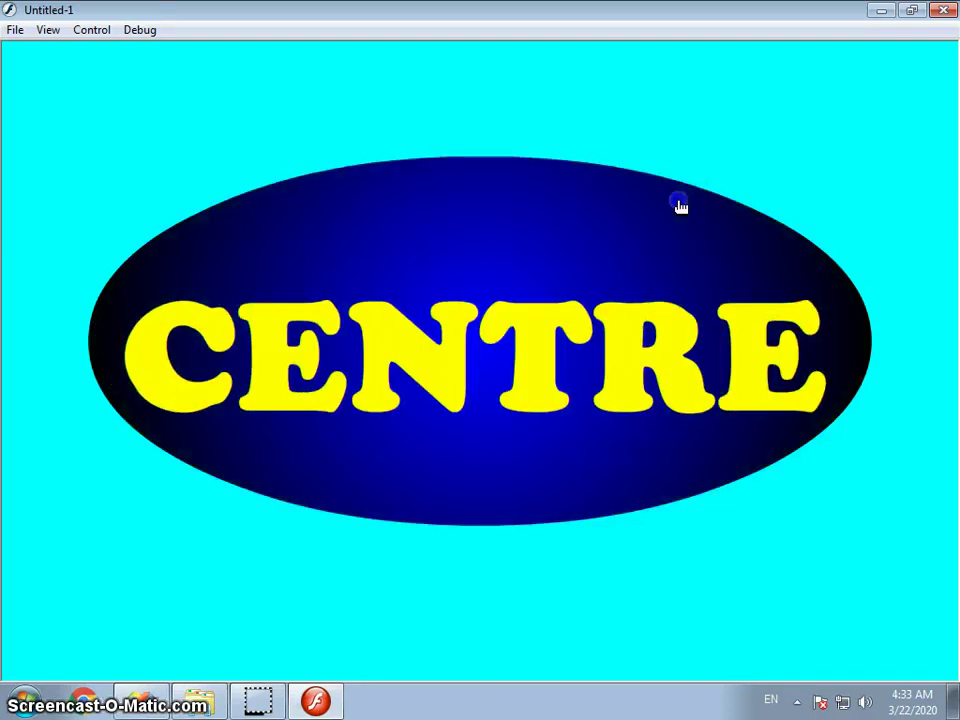
{"action": "left_click", "coordinate": [679, 200]}
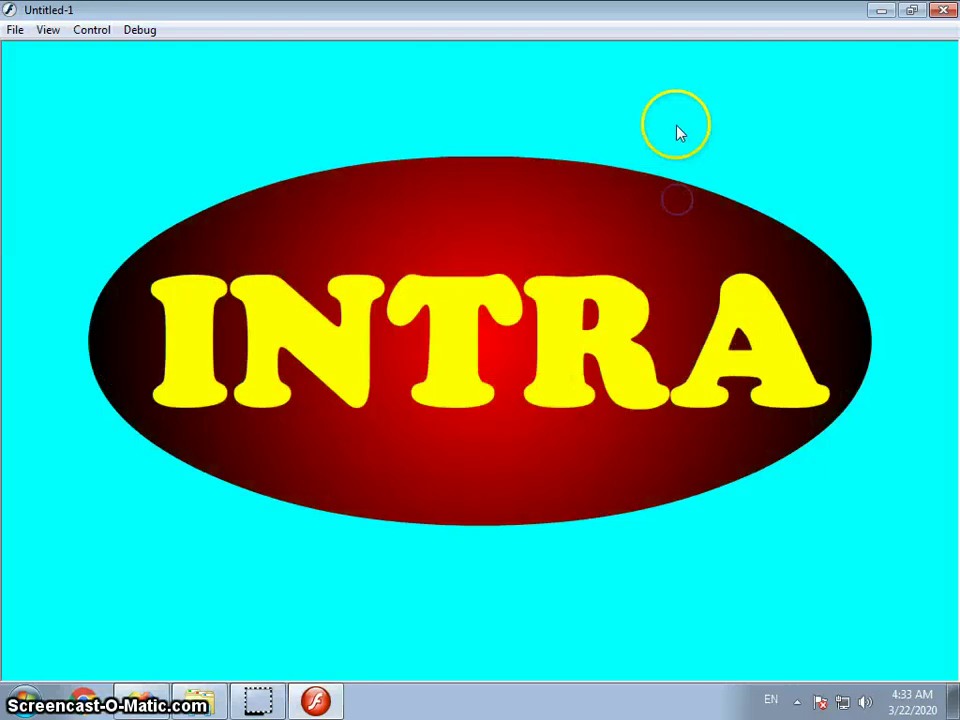
{"action": "left_click", "coordinate": [647, 215]}
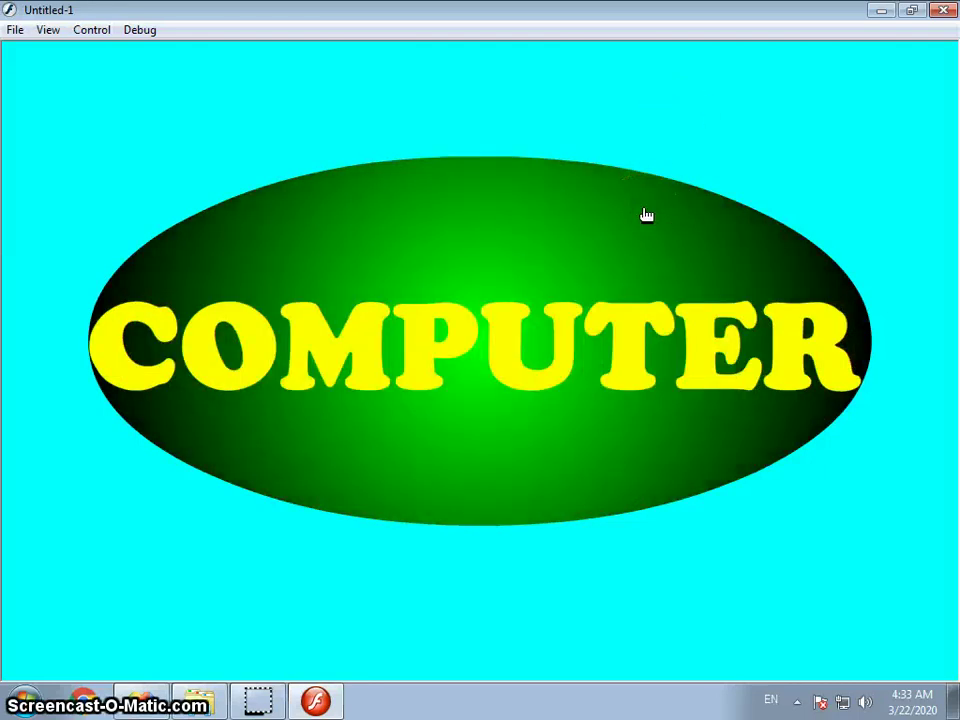
{"action": "left_click", "coordinate": [646, 213]}
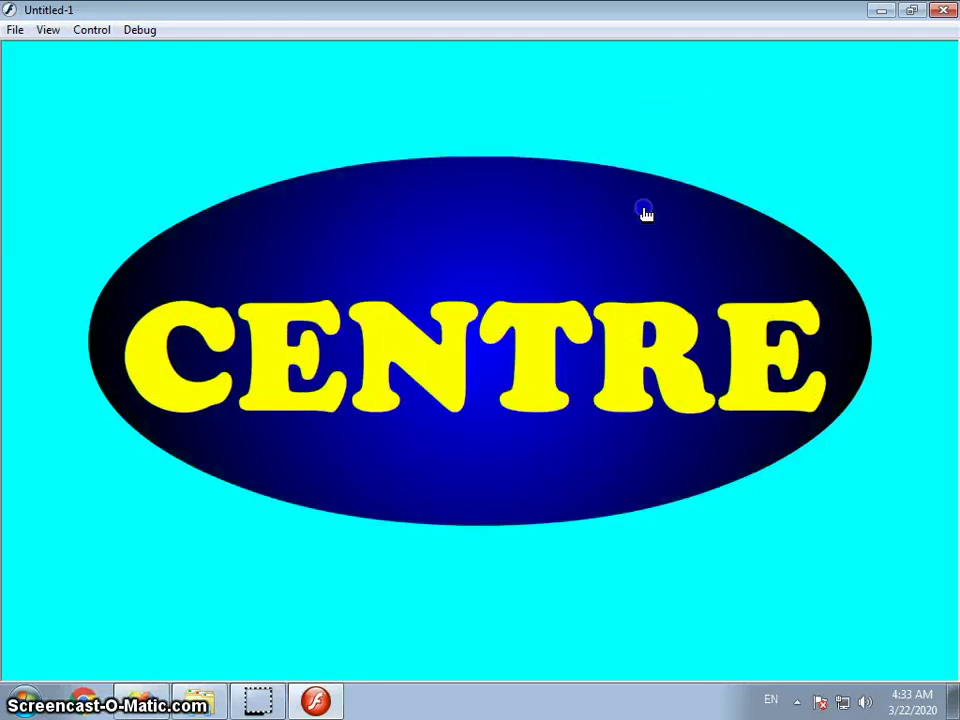
{"action": "left_click", "coordinate": [713, 118]}
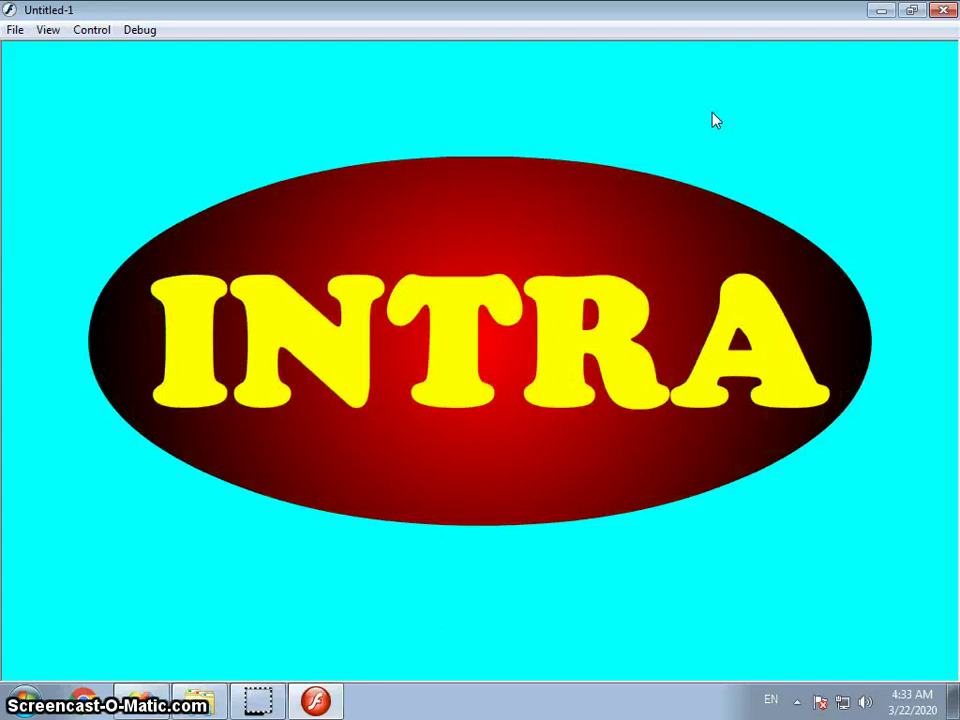
{"action": "left_click", "coordinate": [646, 272]}
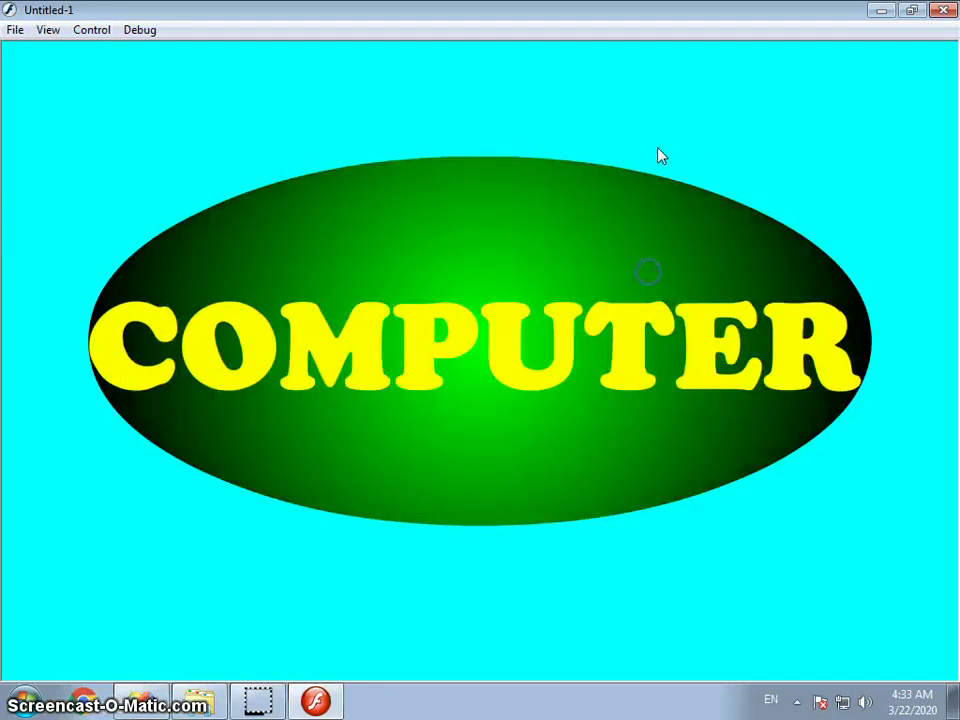
{"action": "left_click", "coordinate": [624, 222]}
{"action": "left_click", "coordinate": [610, 292]}
{"action": "left_click", "coordinate": [691, 95]}
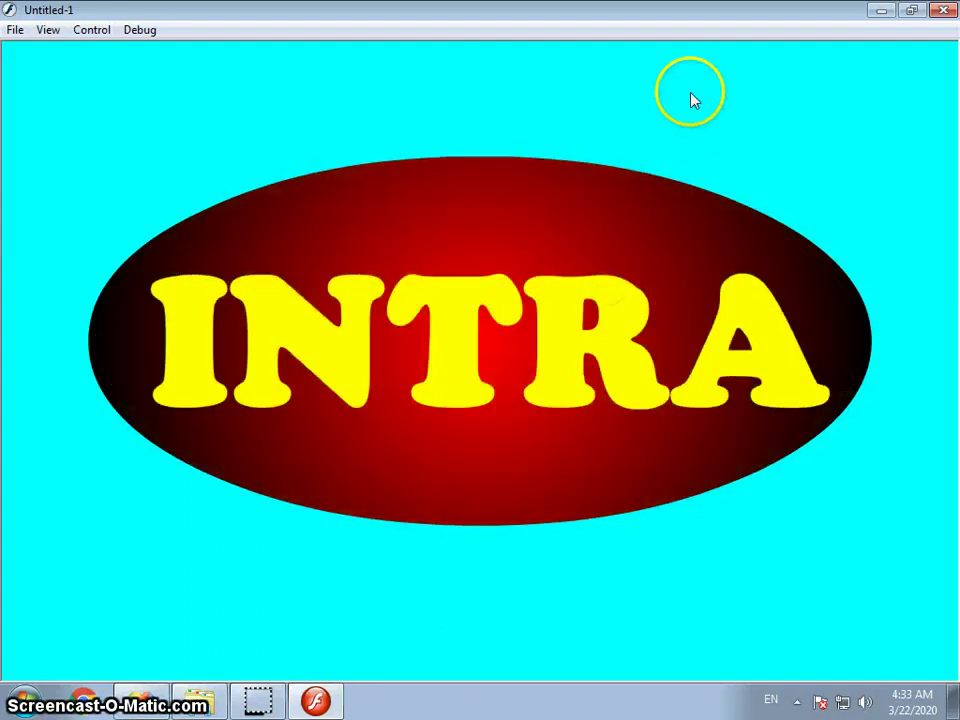
{"action": "left_click", "coordinate": [606, 253]}
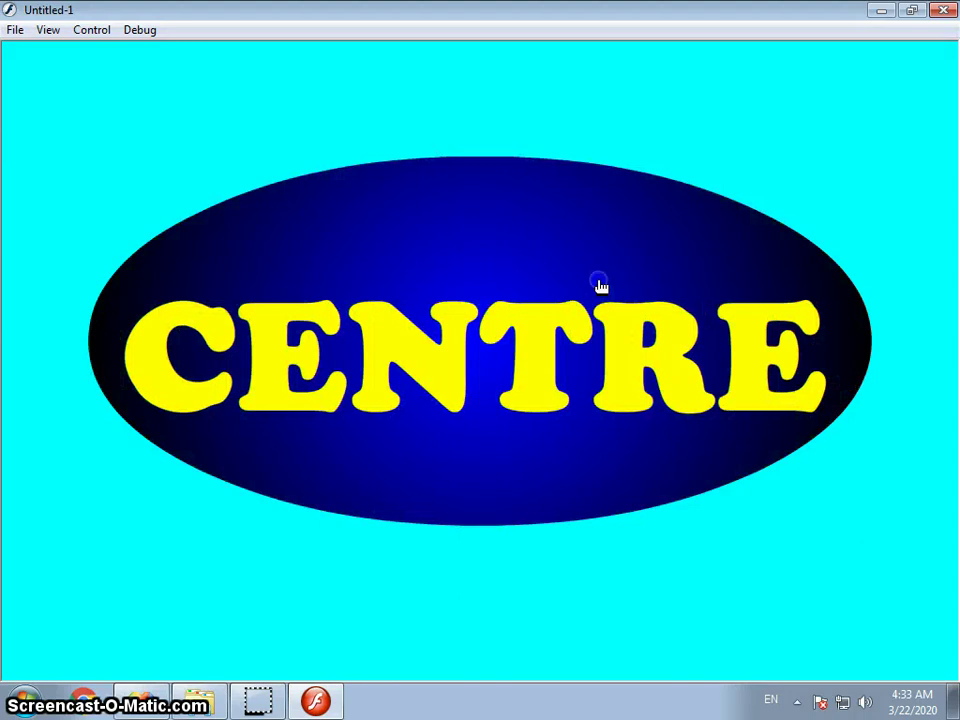
{"action": "left_click", "coordinate": [950, 12]}
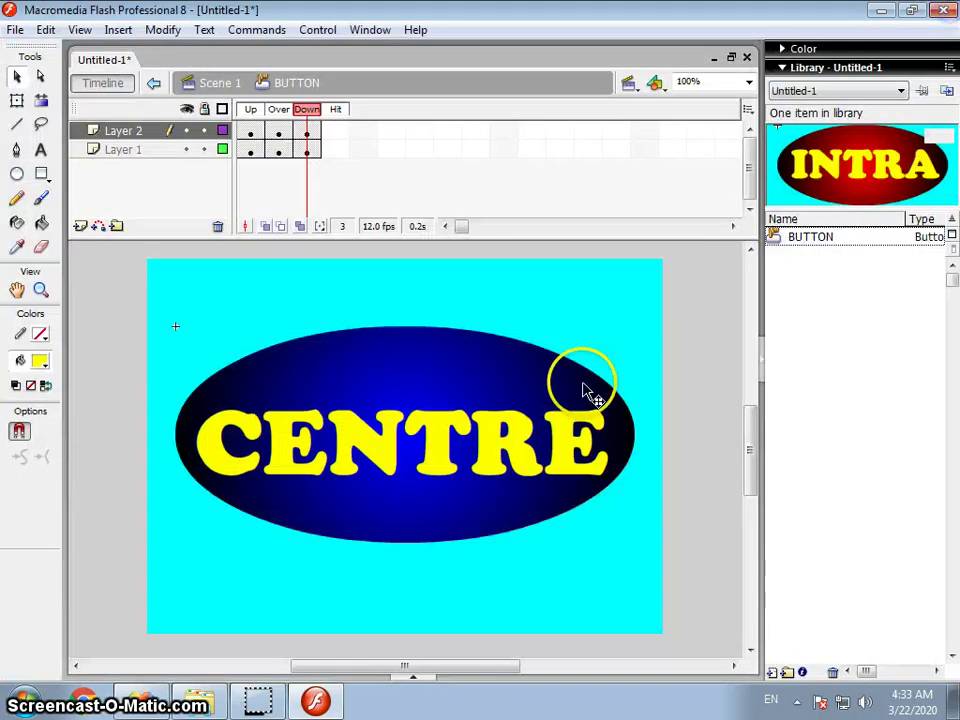